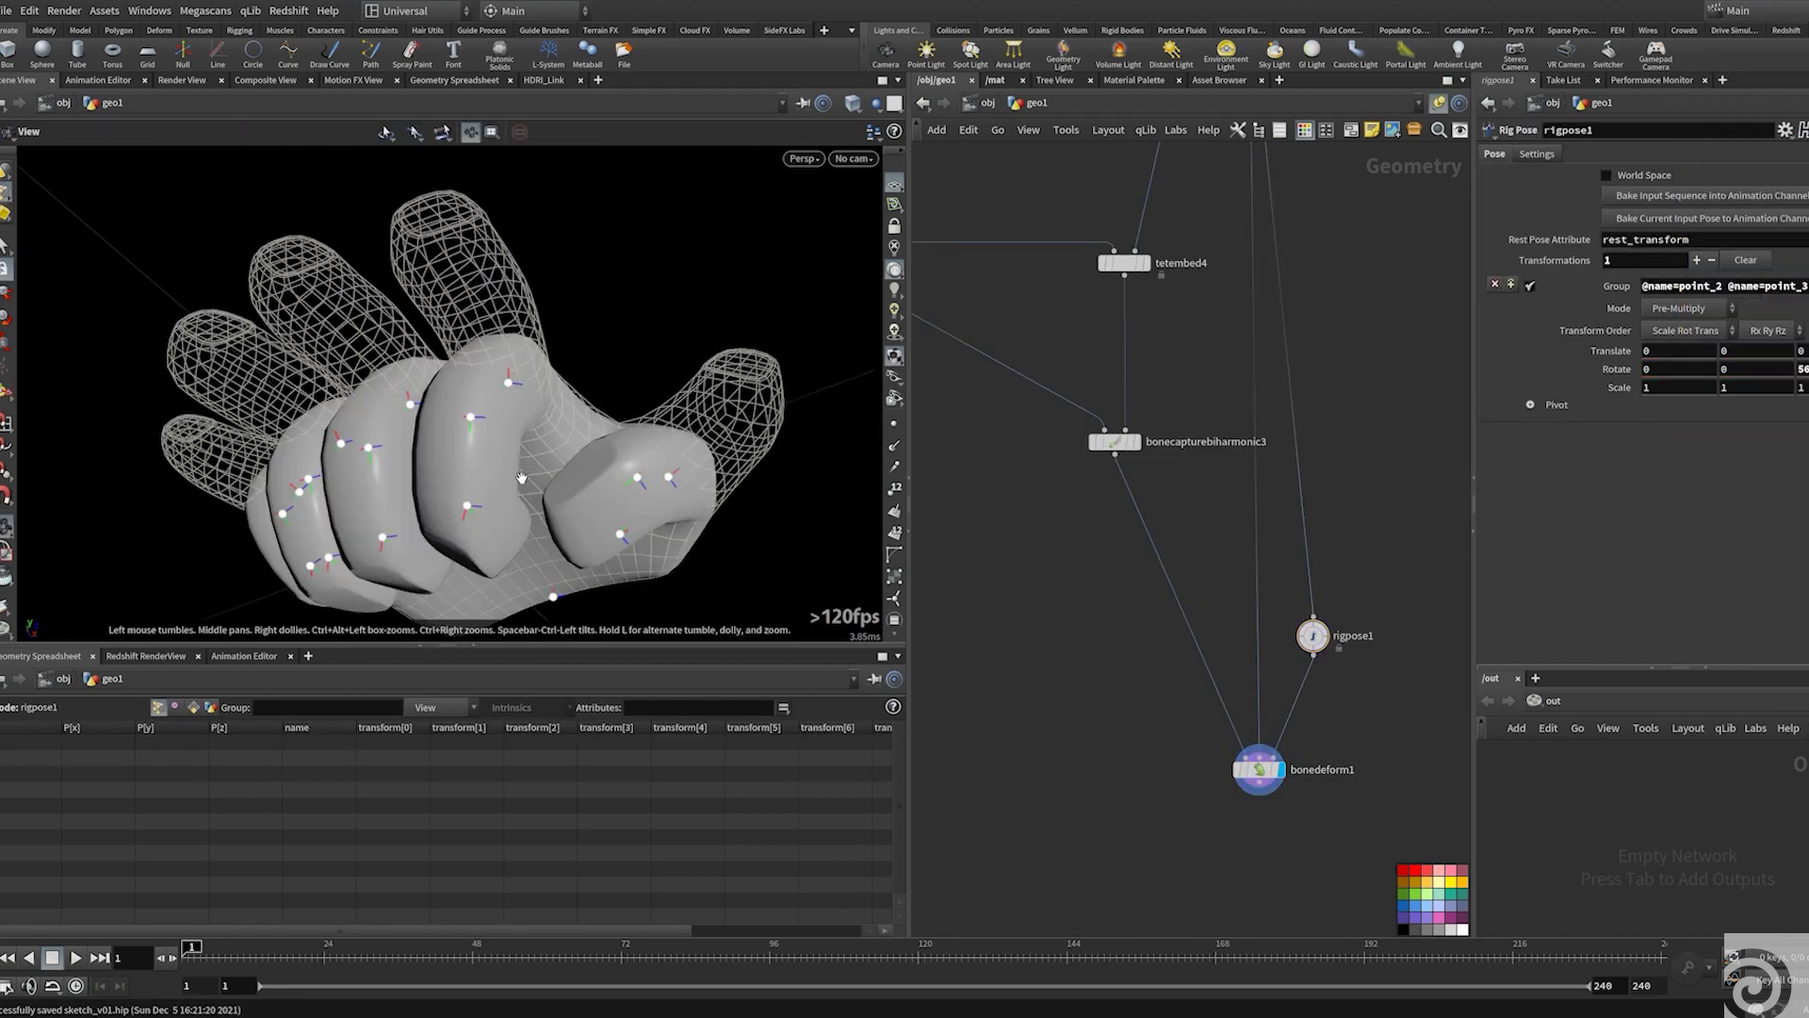
Orbit around the fist-posed hand, then start adding a rig pose node with 'rigpo'.
drag(828, 275, 611, 440)
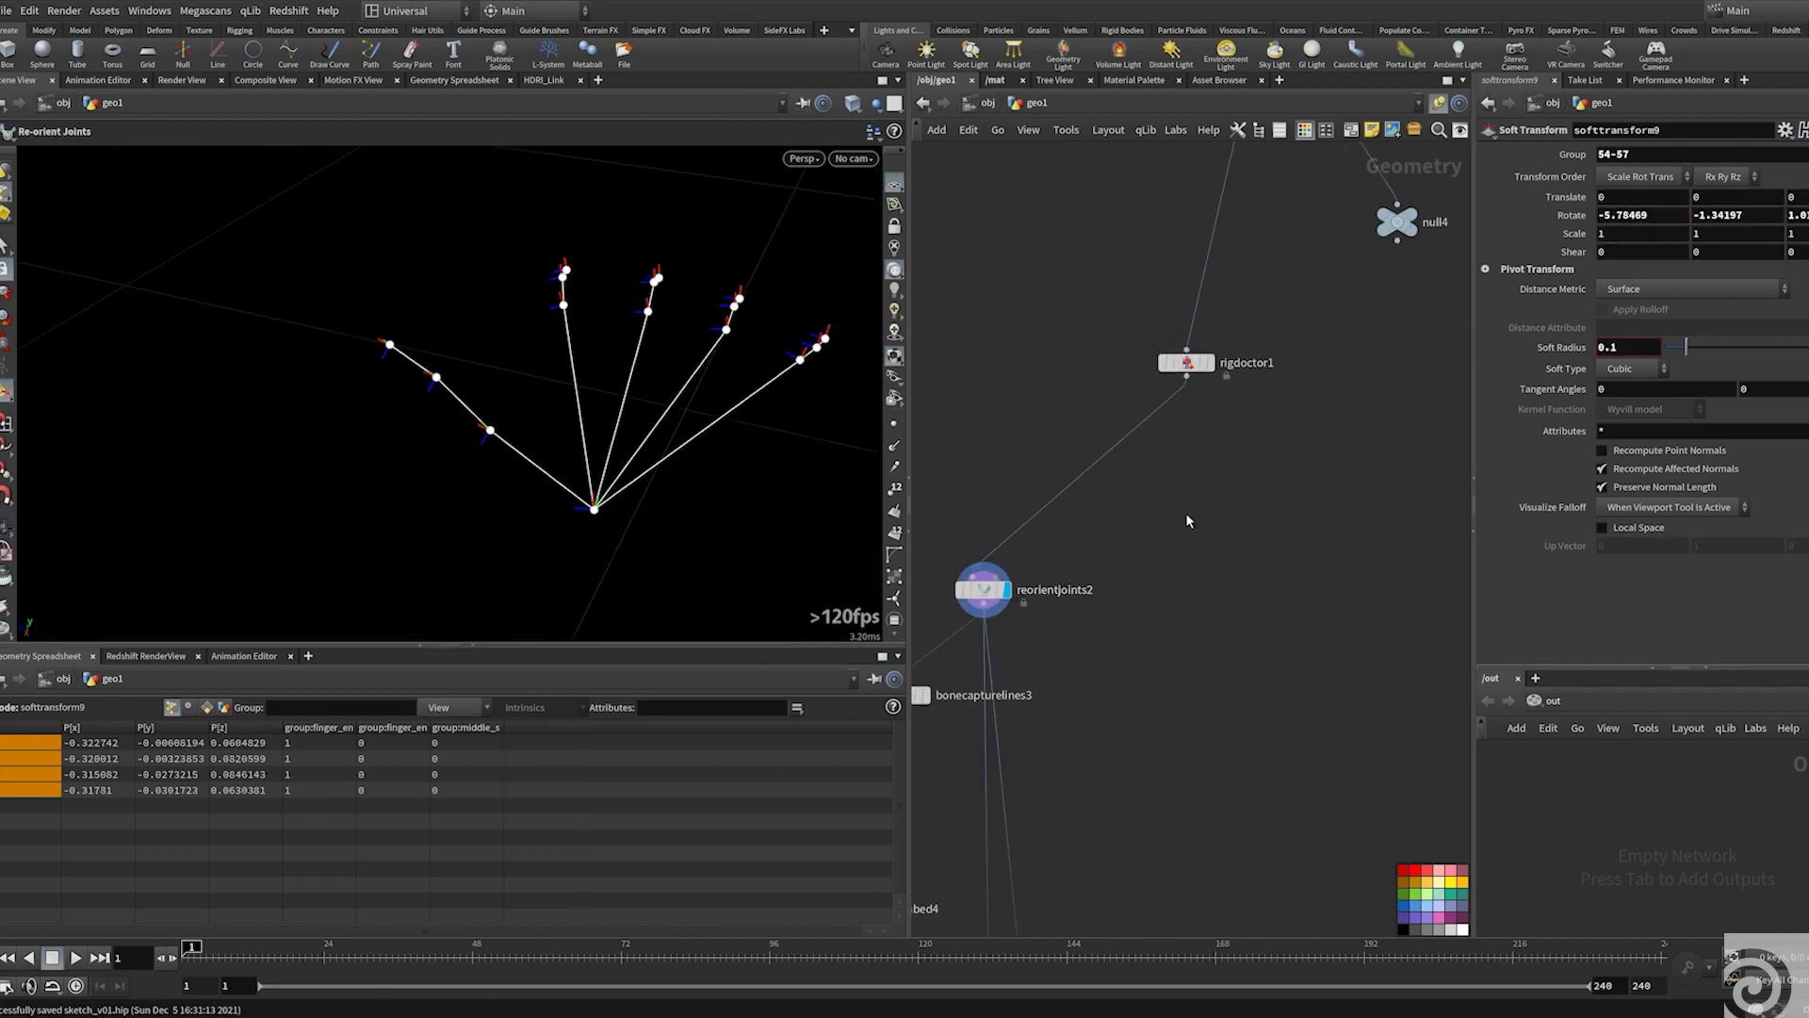
key(Tab)
text(rigpo)
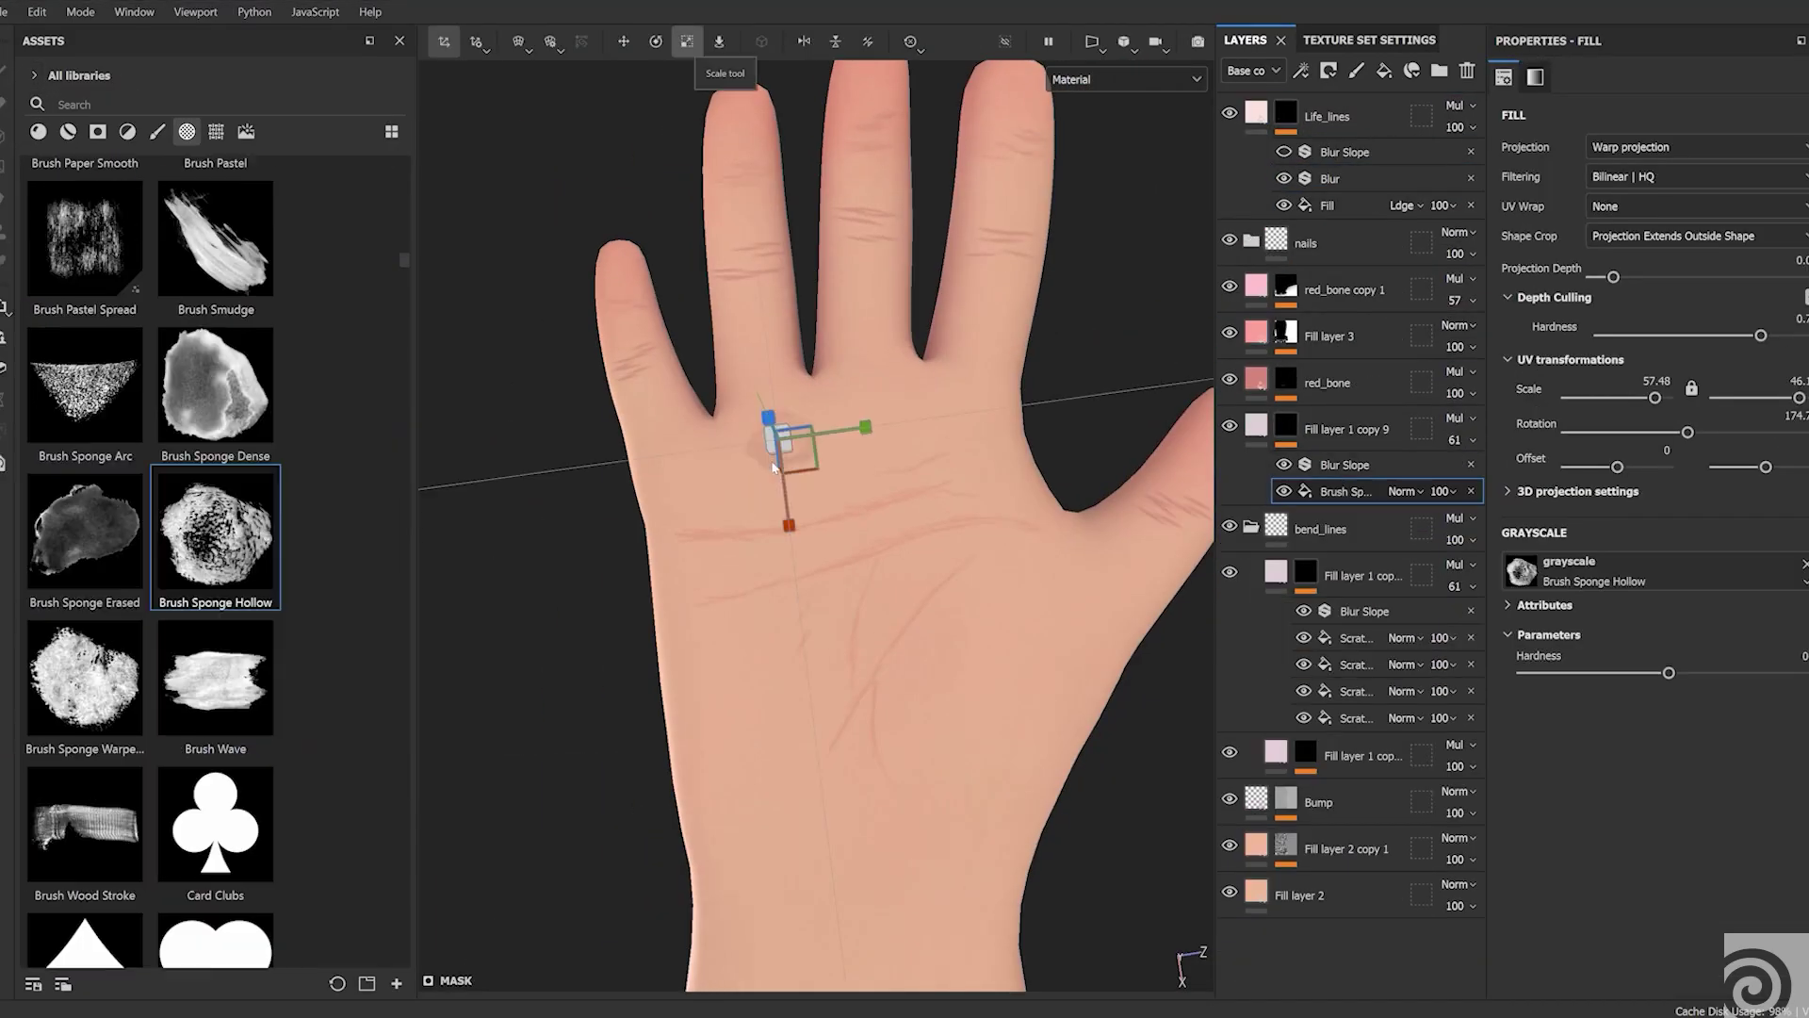
Zoom in and orbit the view around the back of the hand.
scroll(692, 540, up, 5)
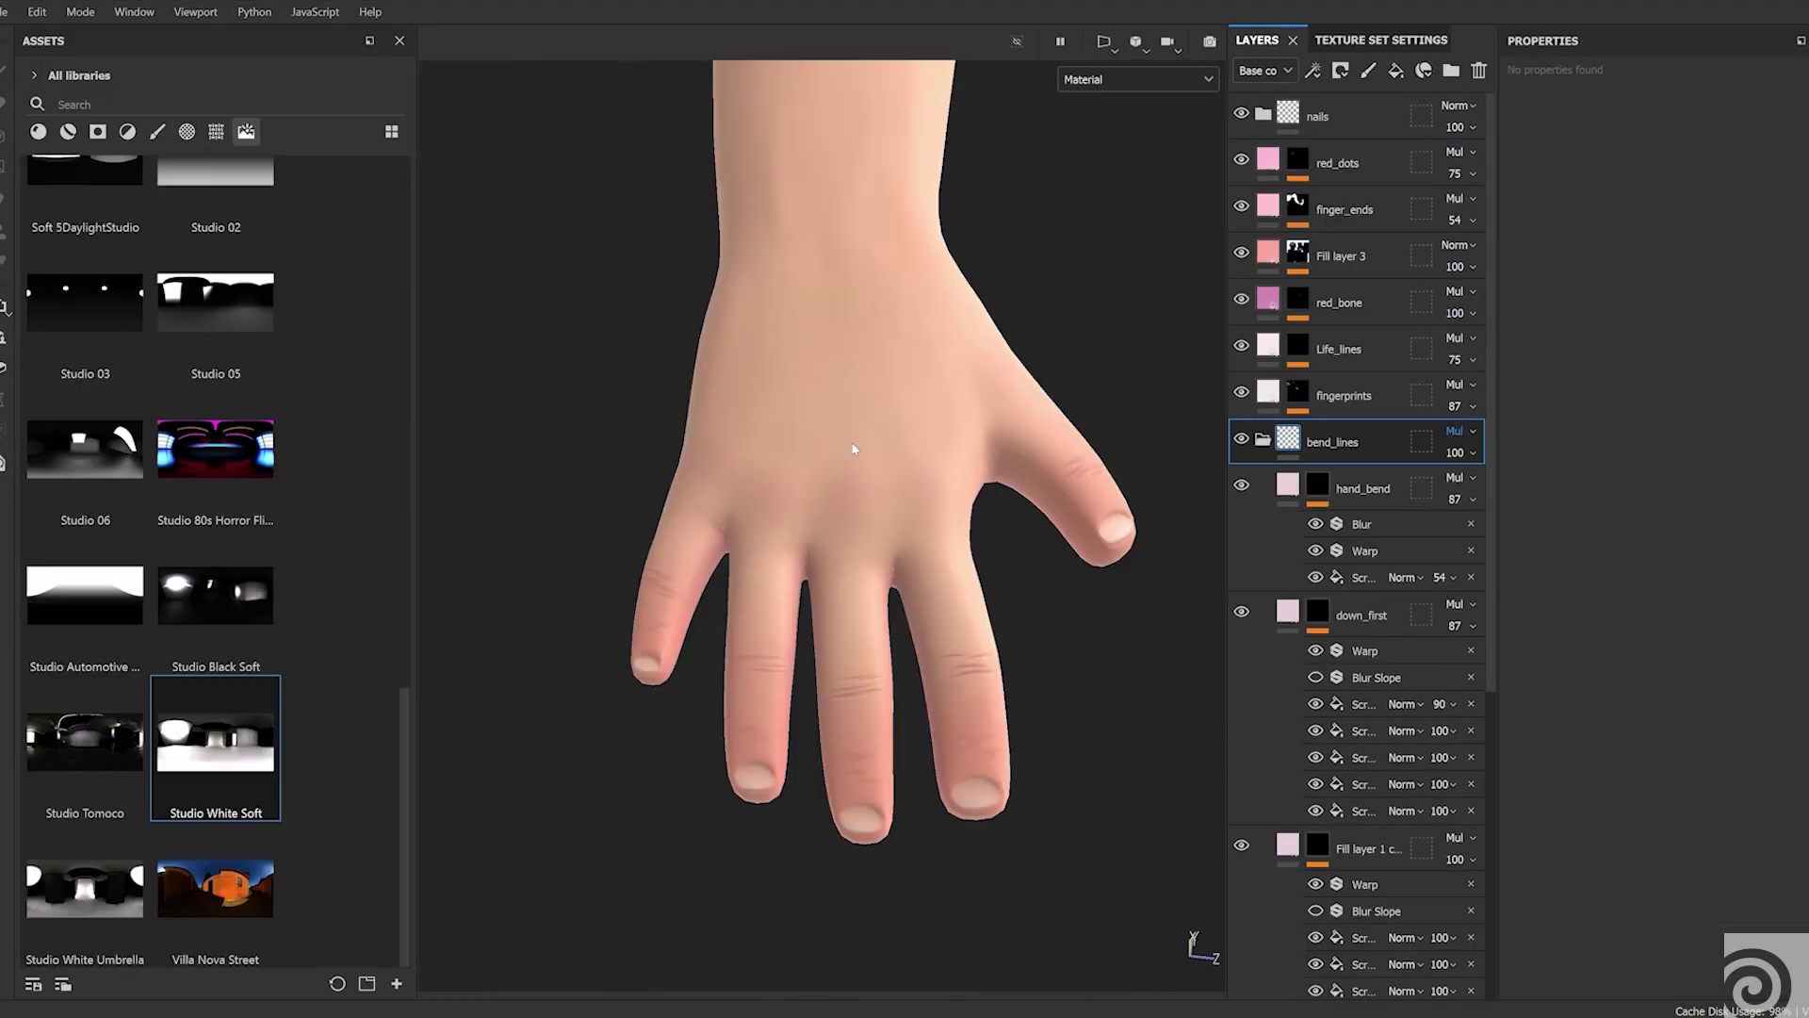
scroll(860, 392, up, 3)
alt+drag(856, 392, 959, 566)
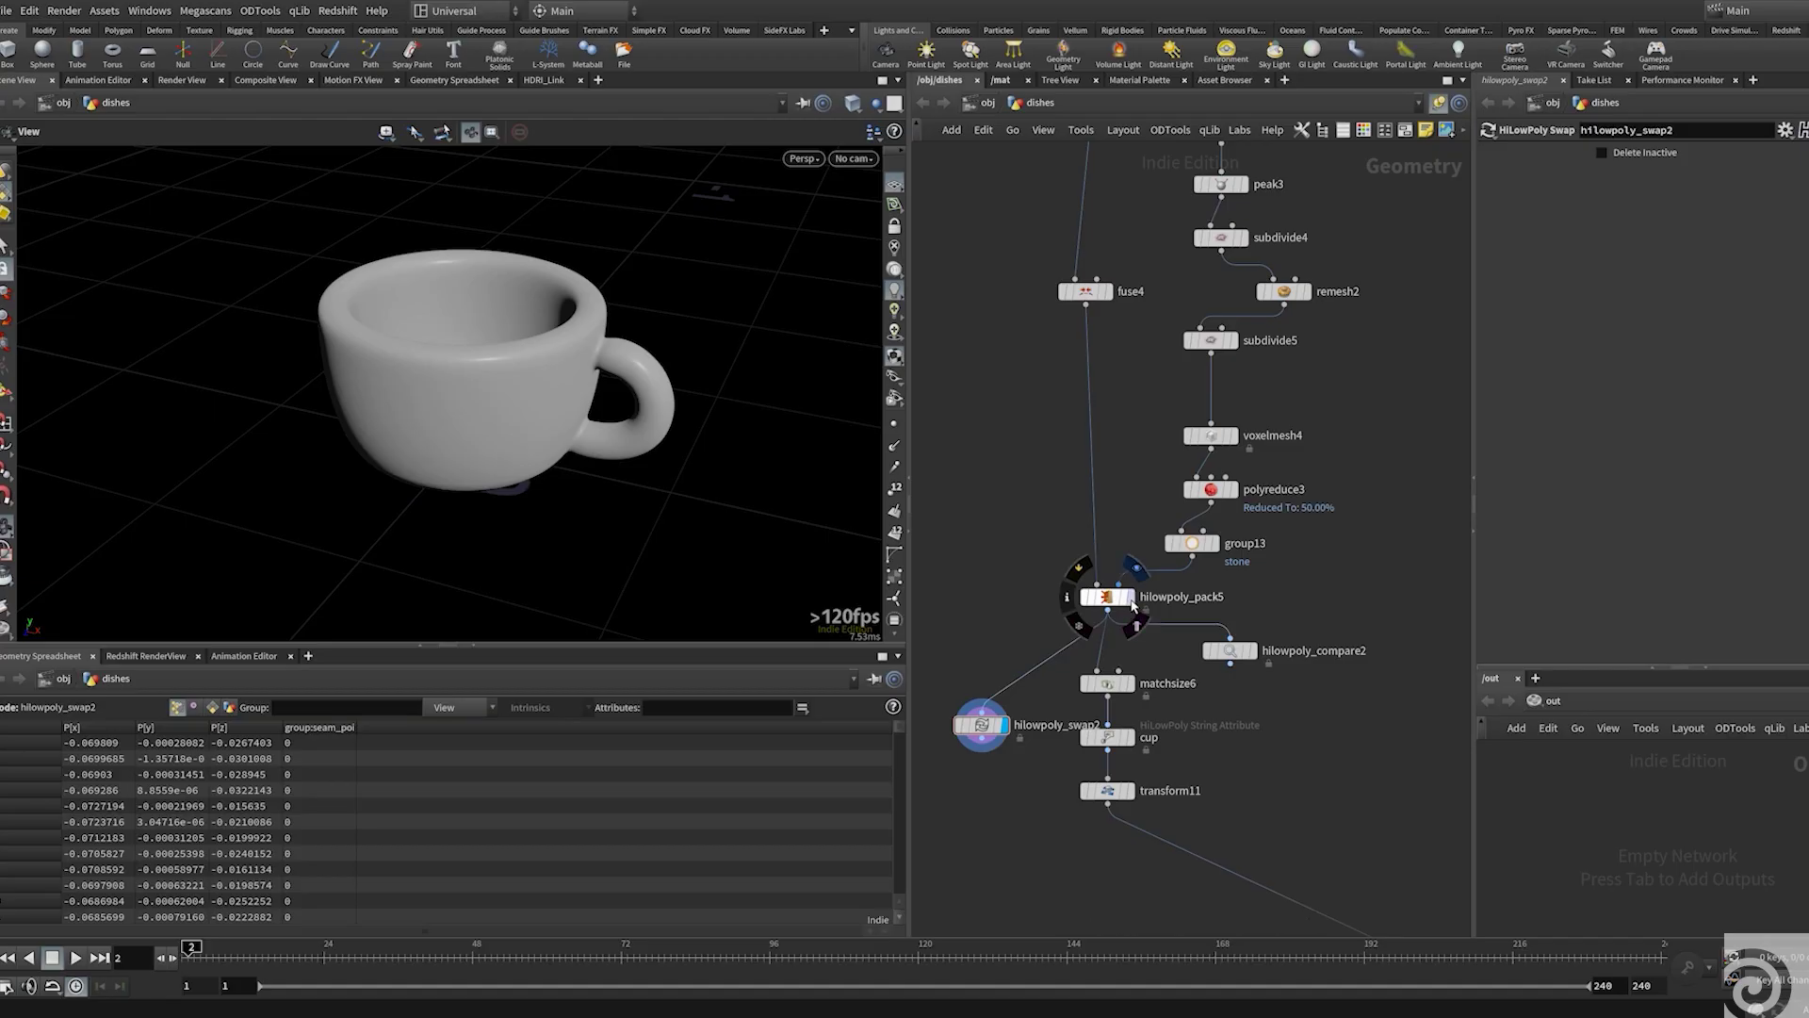
Wire hilowpoly_swap2 into hilowpoly_swap3 and insert a Color node between them.
click(989, 737)
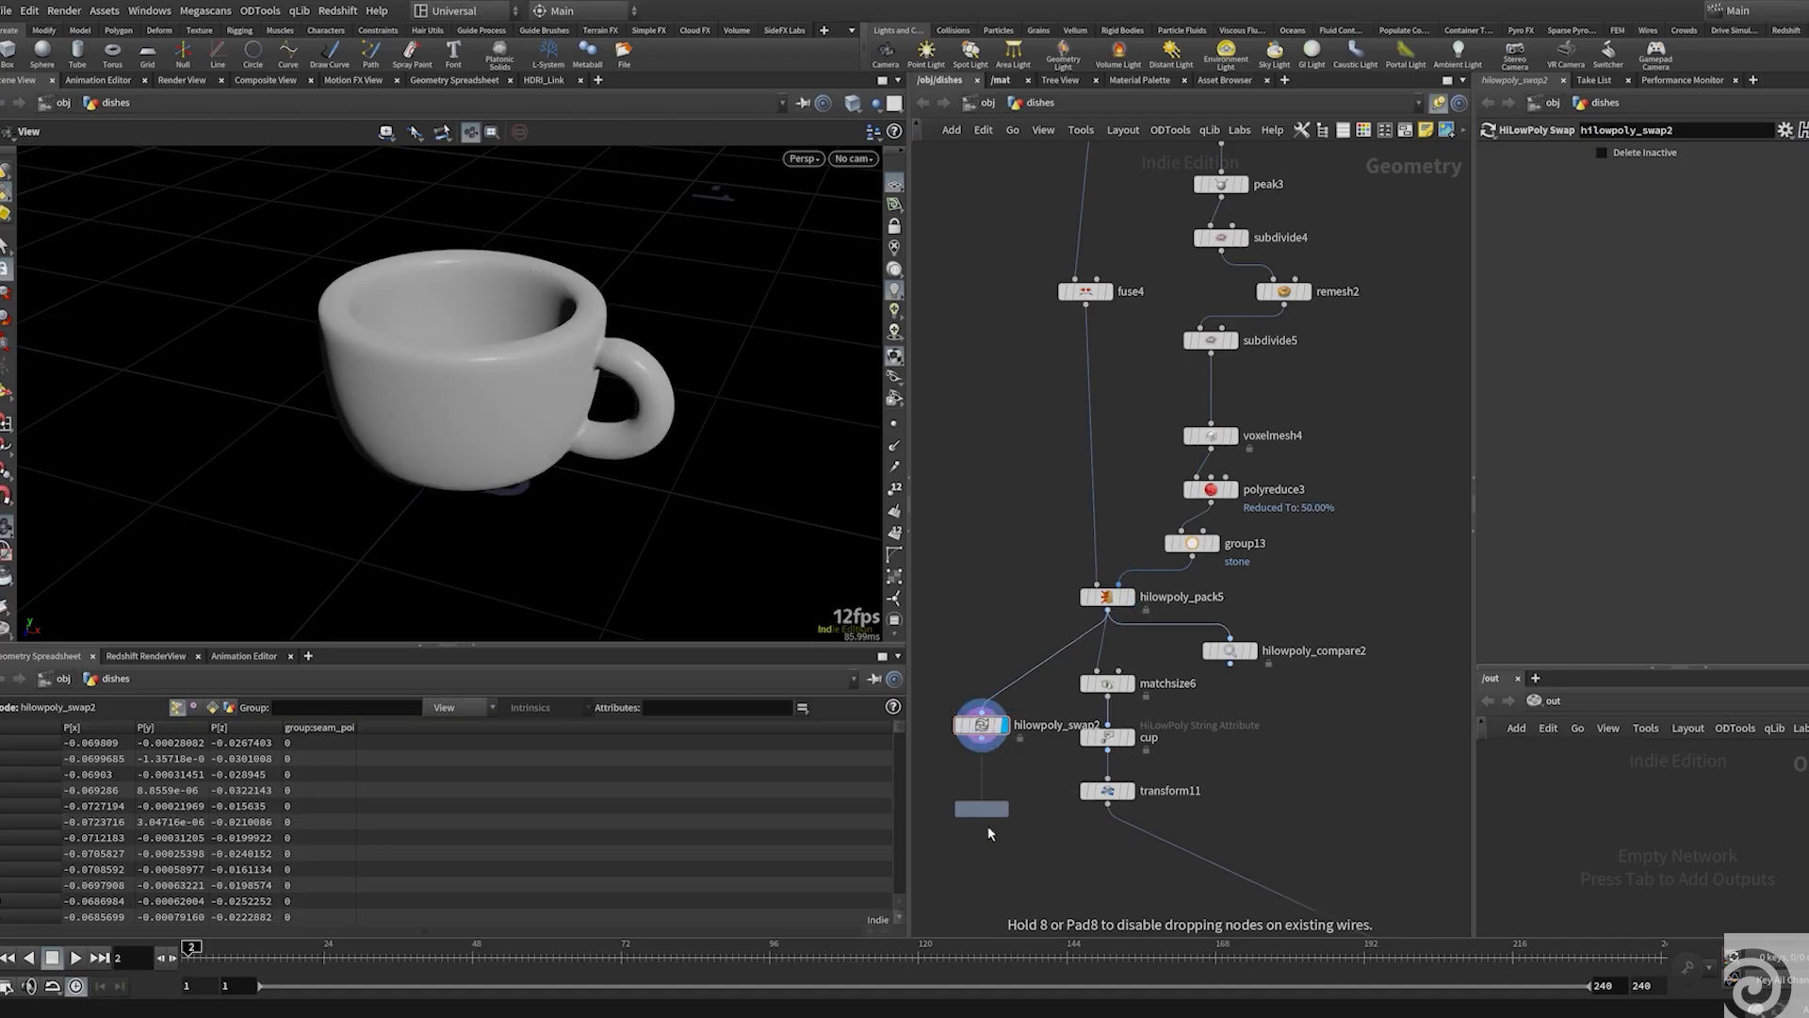
drag(989, 744, 1002, 829)
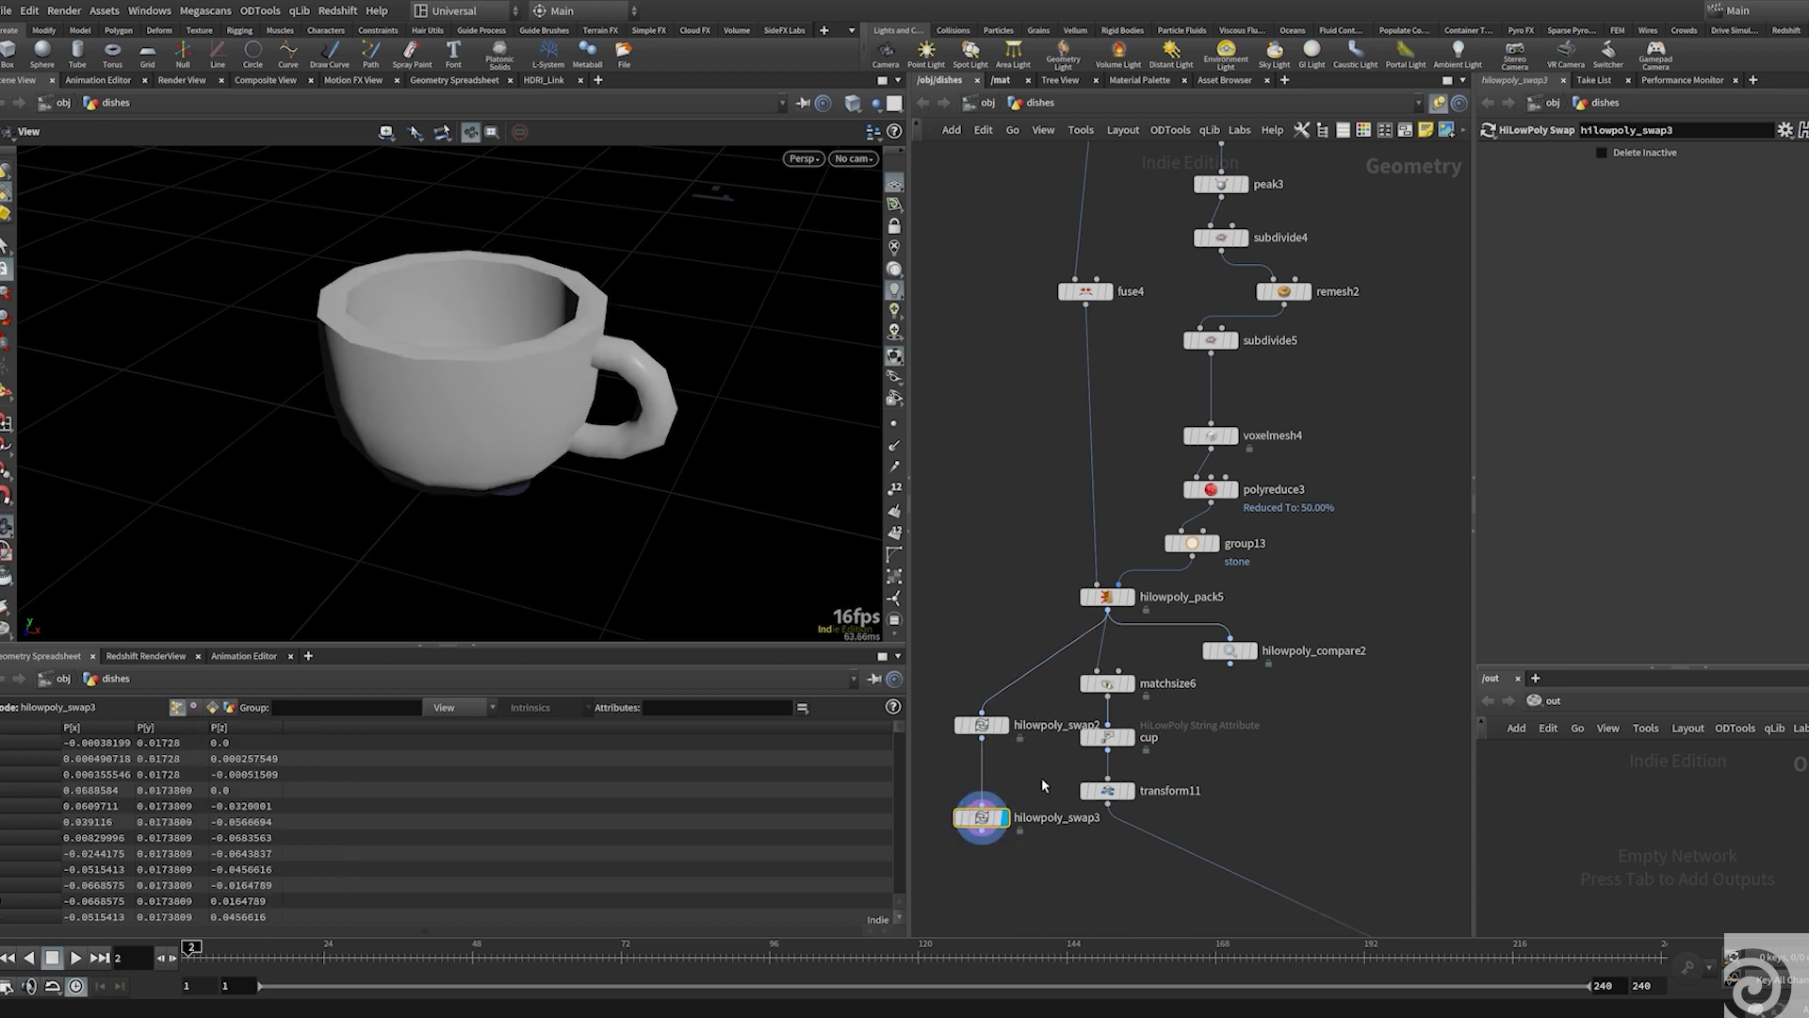
middle_drag(1038, 769, 1055, 735)
key(Tab)
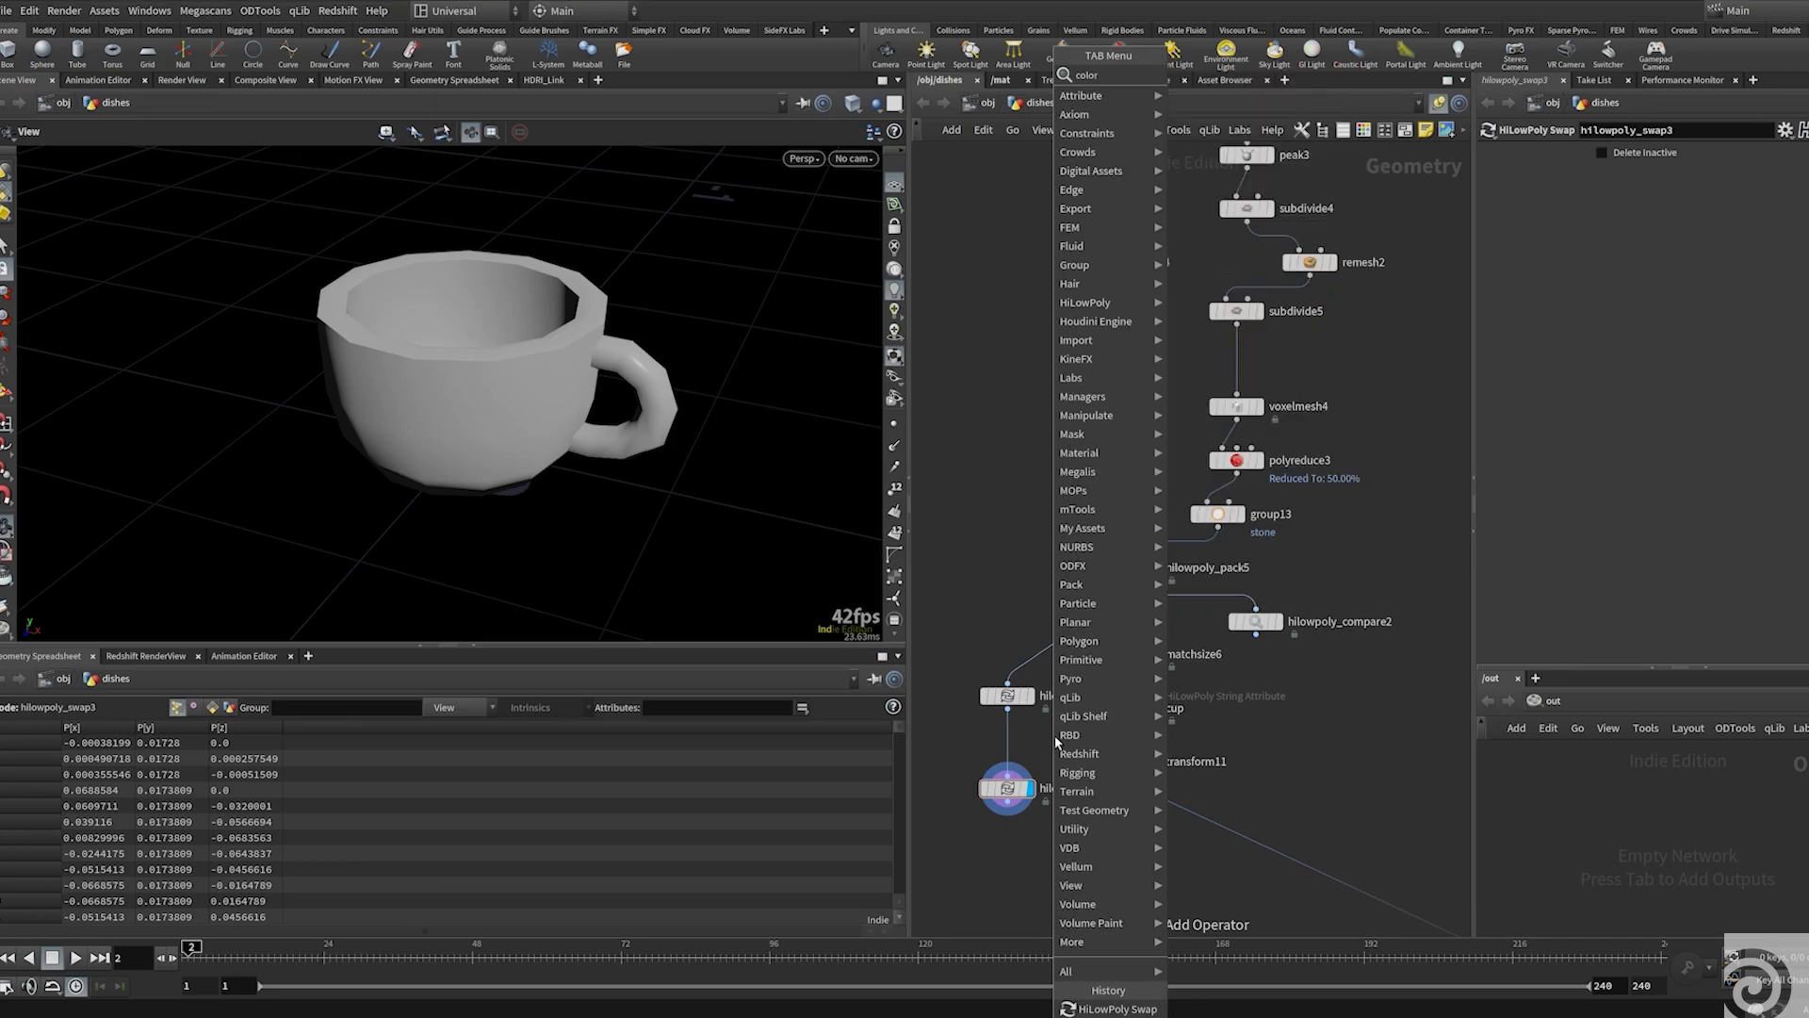
text(color)
key(Return)
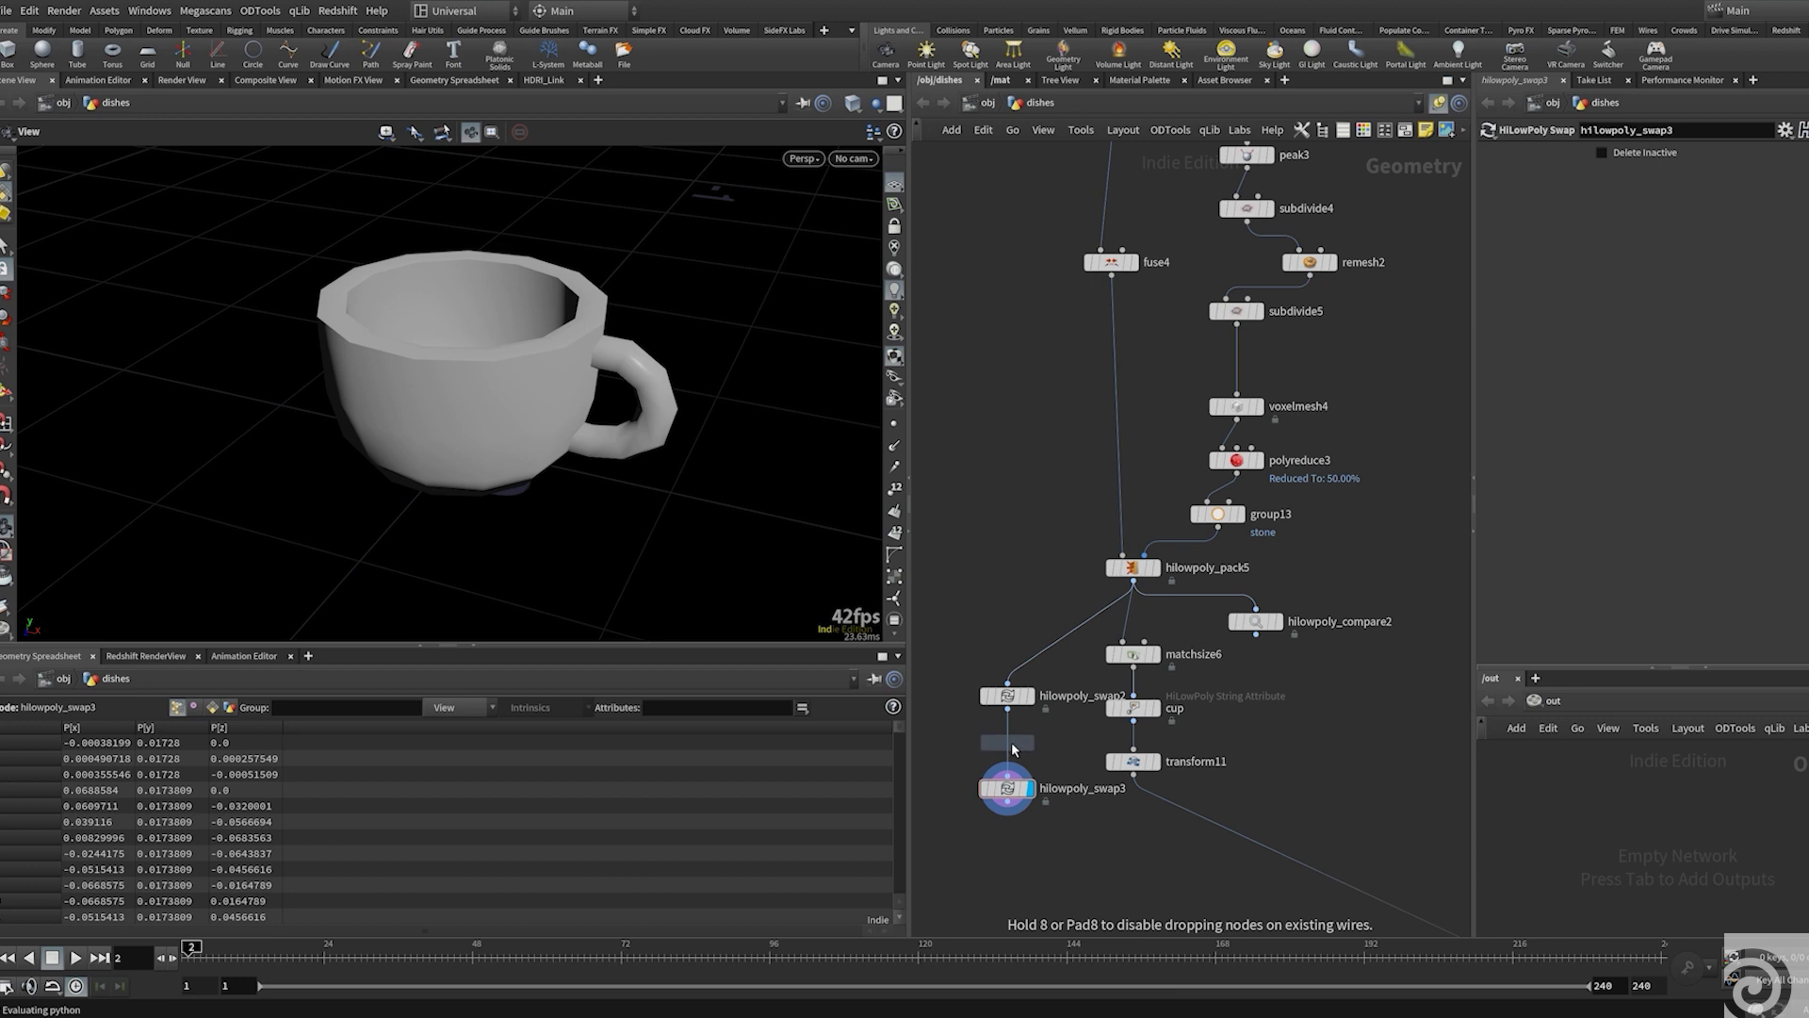
click(1013, 749)
Set color1 to orange (1, 0.5, 0) and view the orange cup.
click(1615, 262)
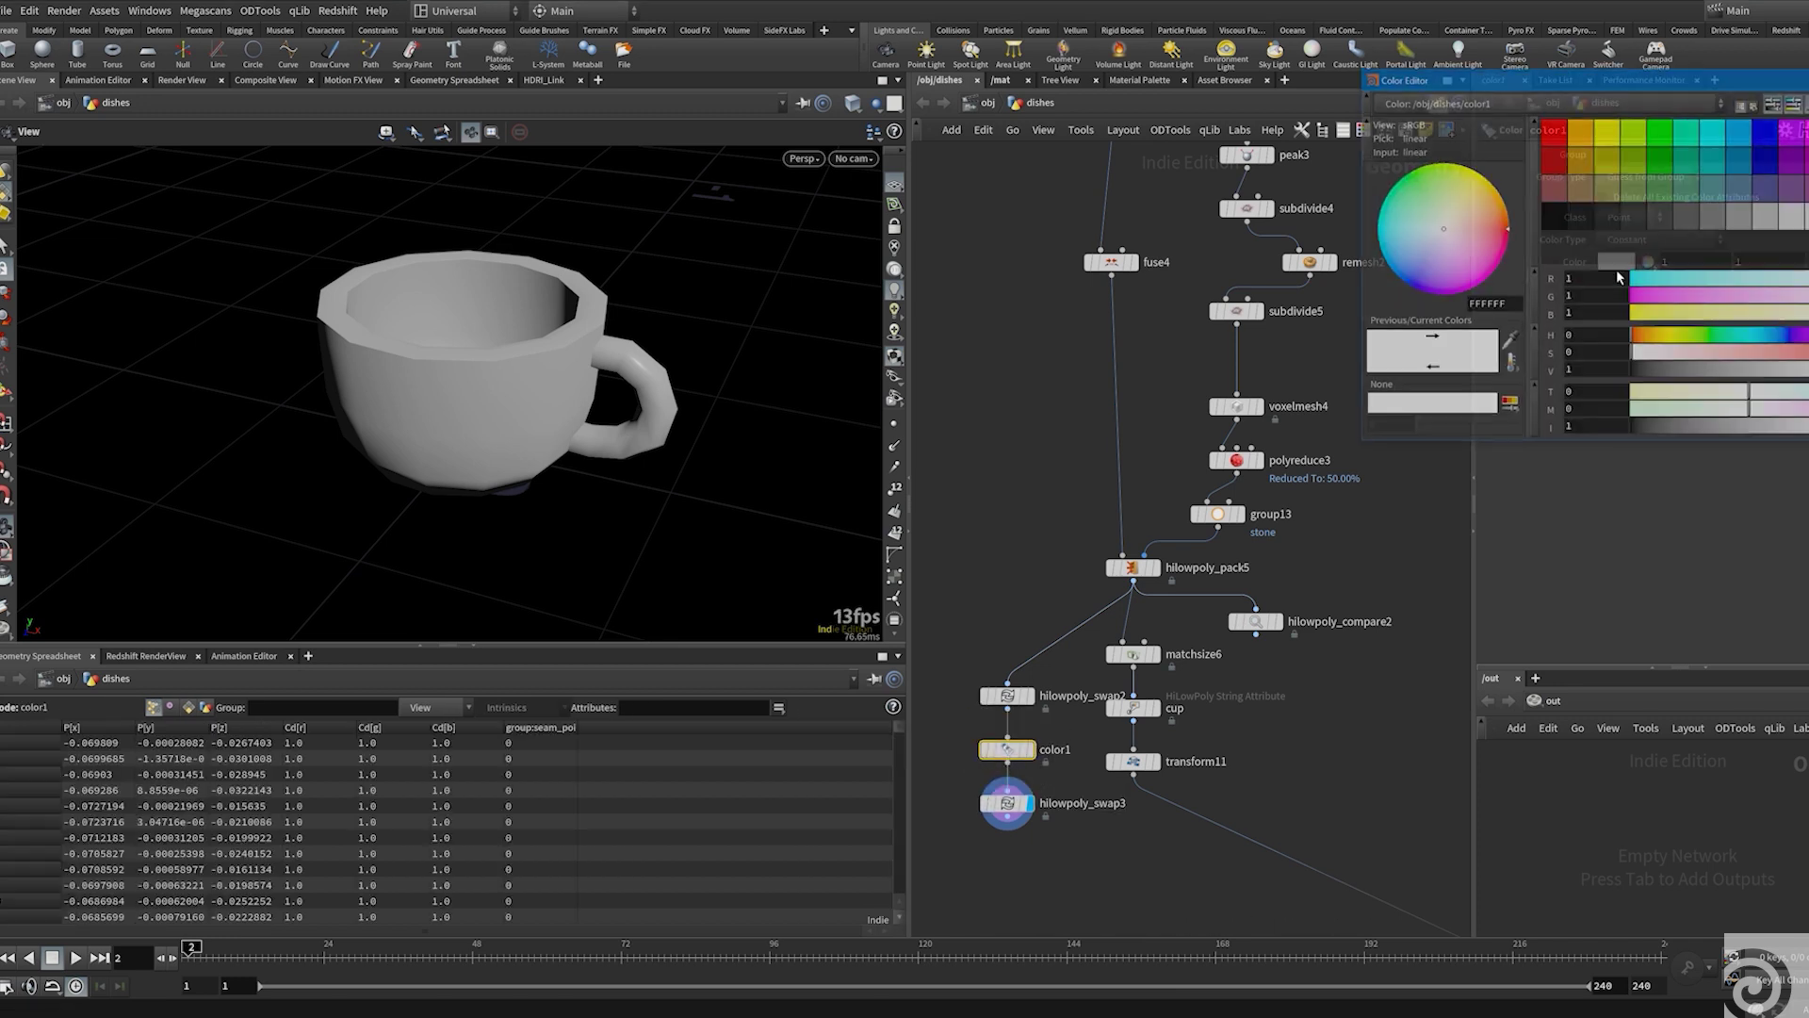
click(1580, 131)
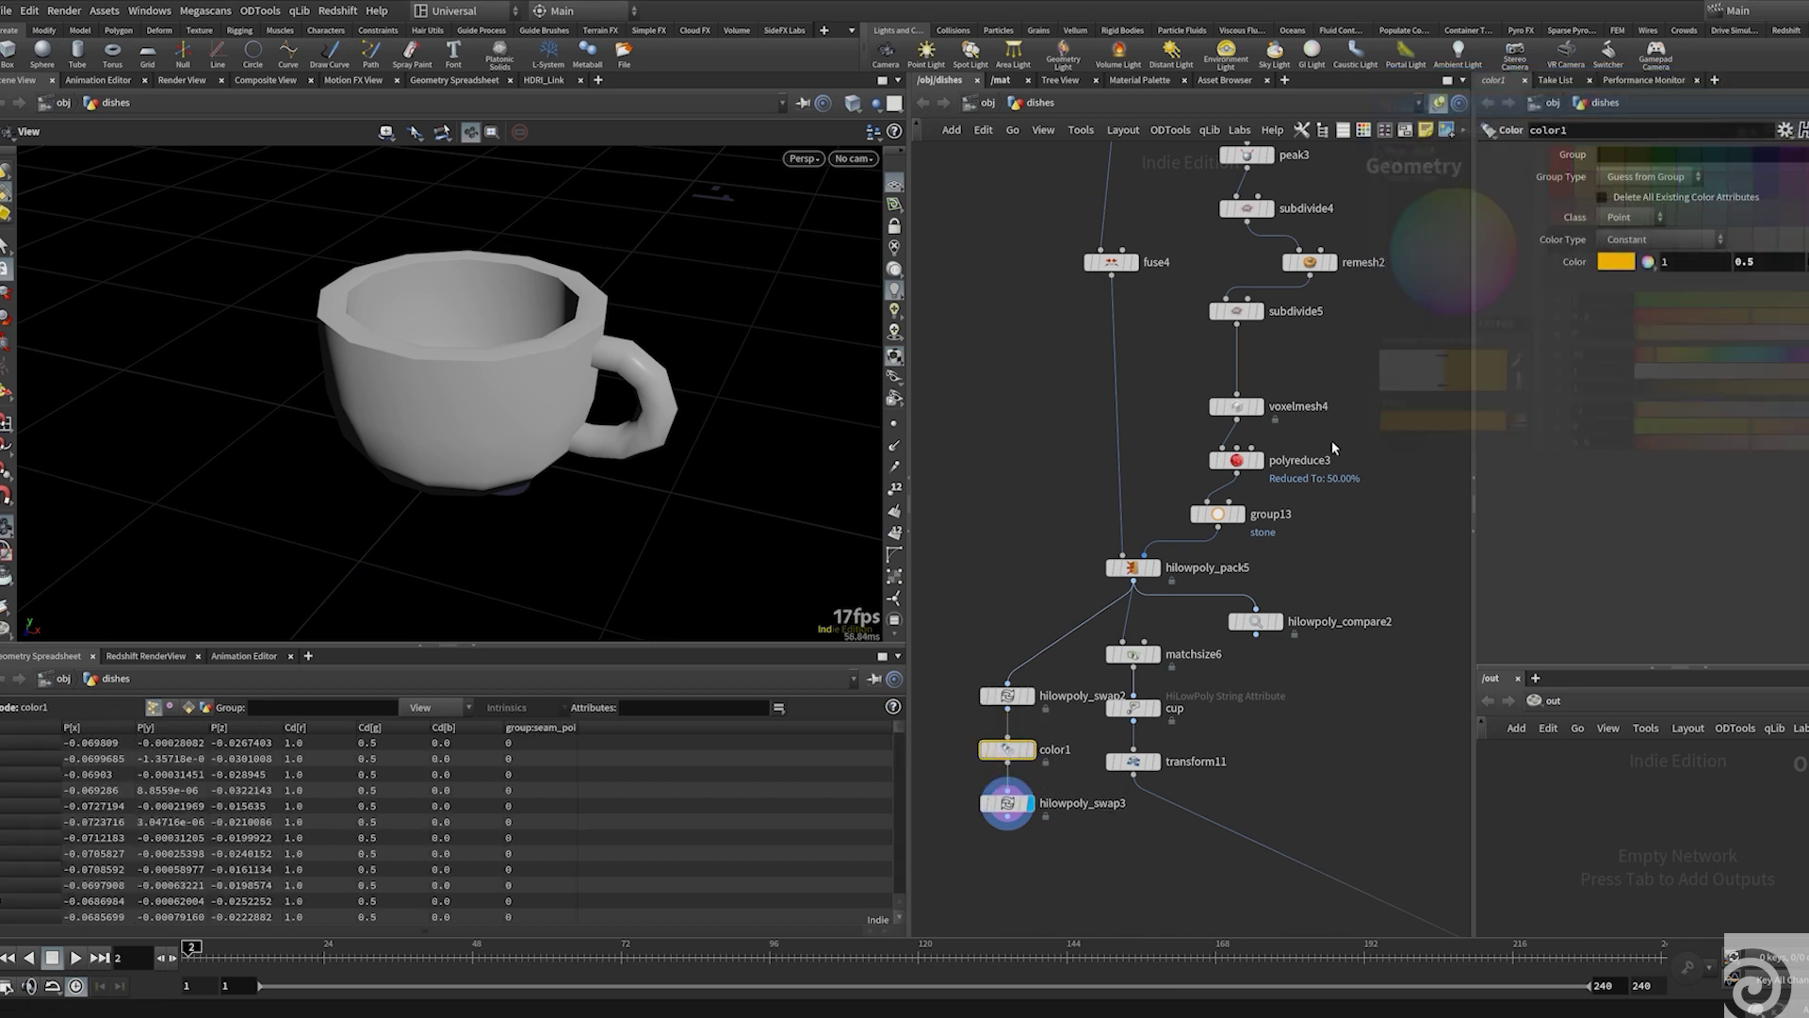
click(1034, 749)
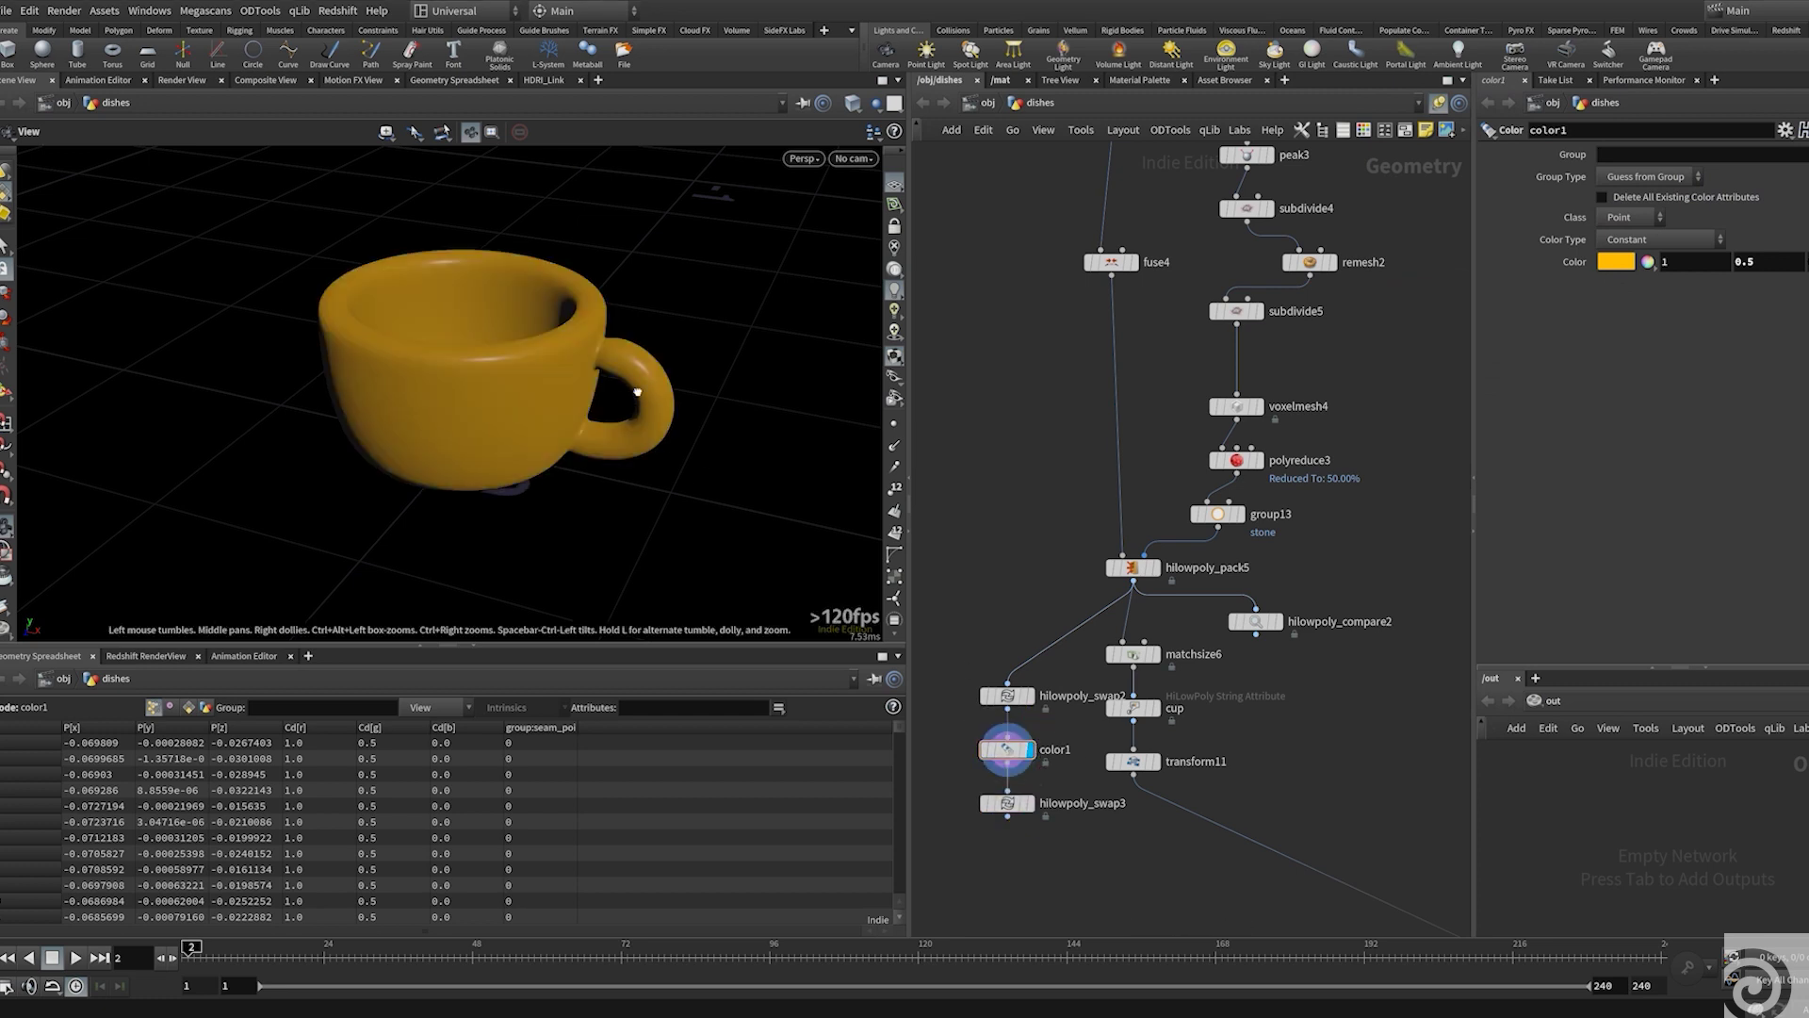
Check the low-poly cup at hilowpoly_swap3, then append and display hilowpoly_swap4 below it.
drag(637, 392, 659, 387)
middle_drag(1040, 809, 1090, 719)
click(1087, 740)
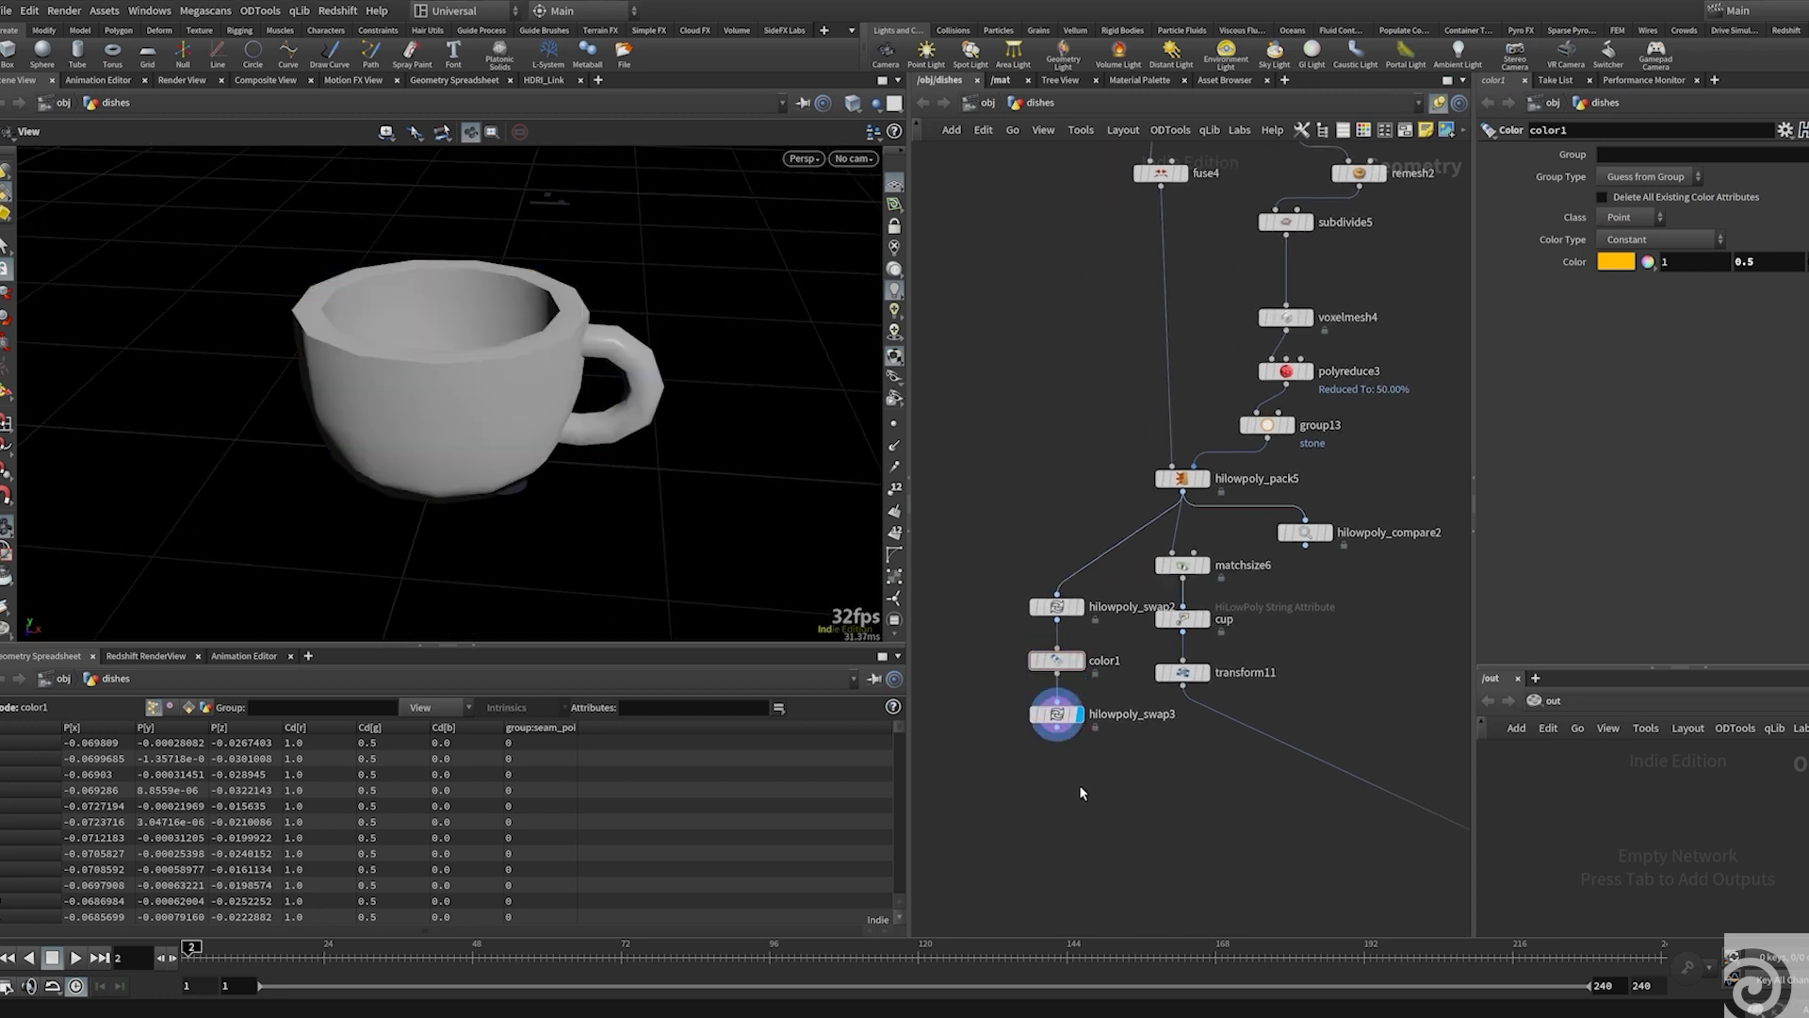
click(1032, 806)
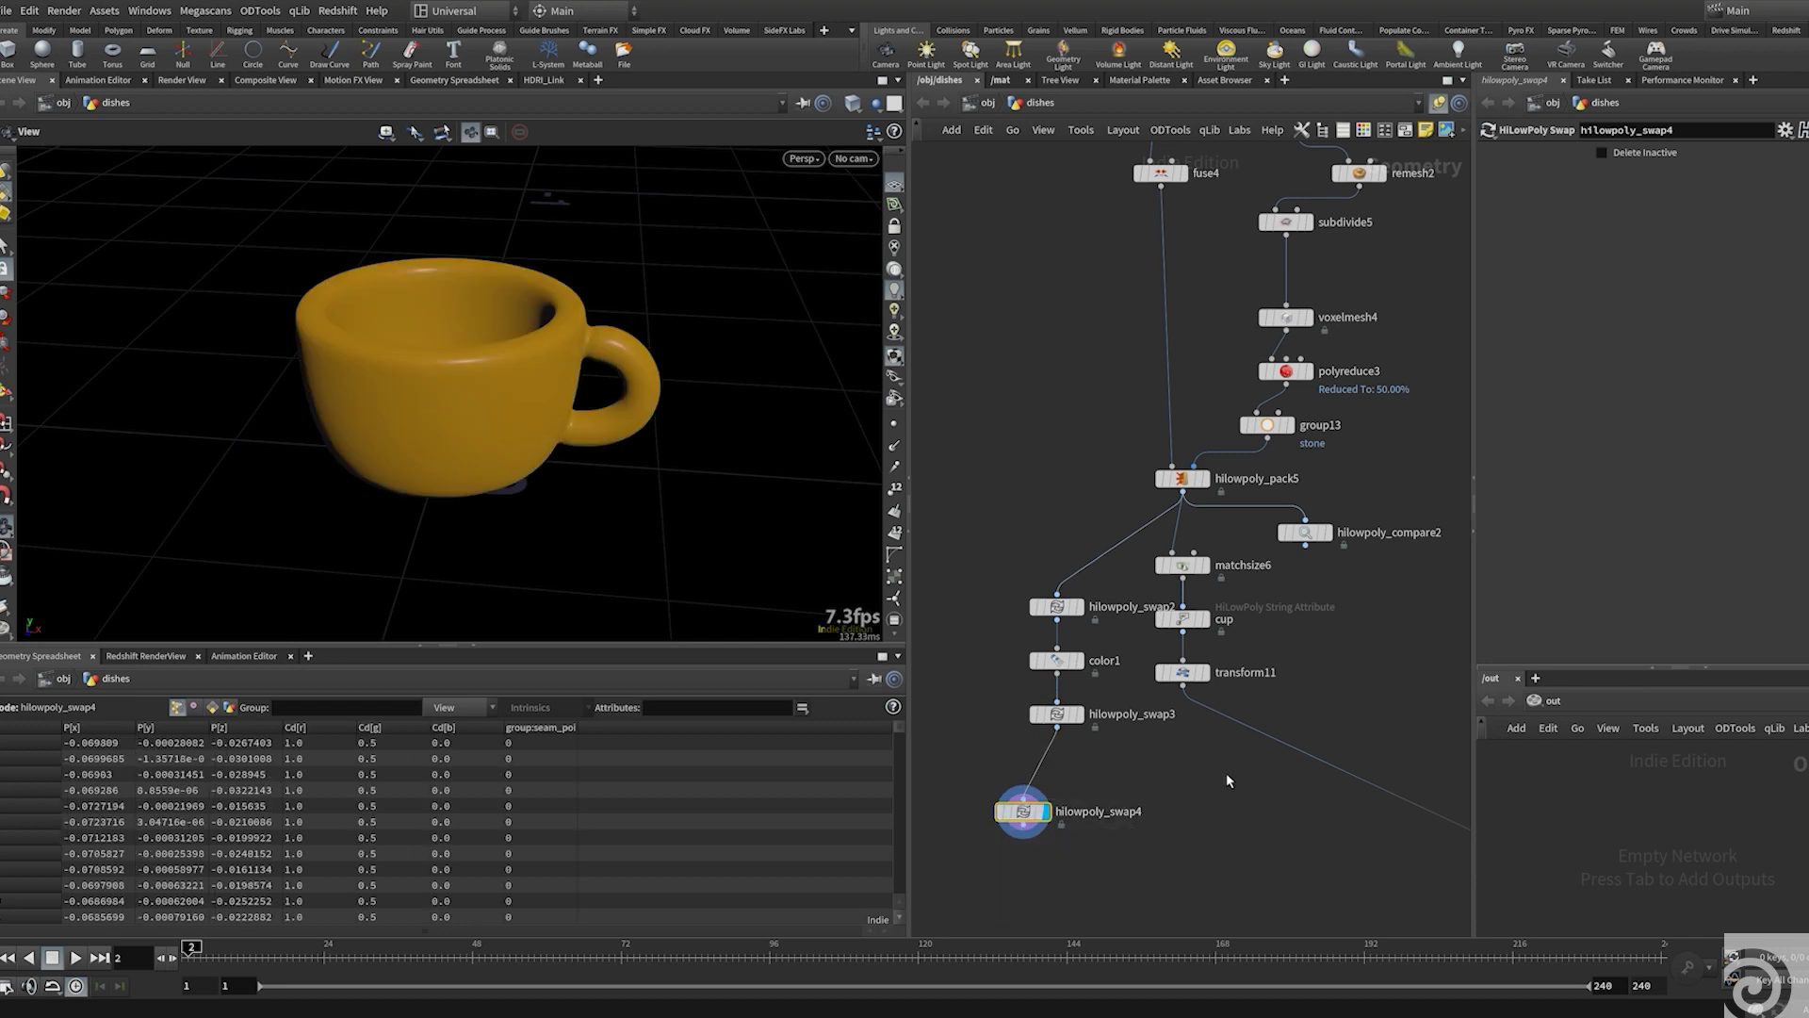
Move the low-poly cup up and sideways at transform11, then add and display hilowpoly_swap5.
click(1205, 672)
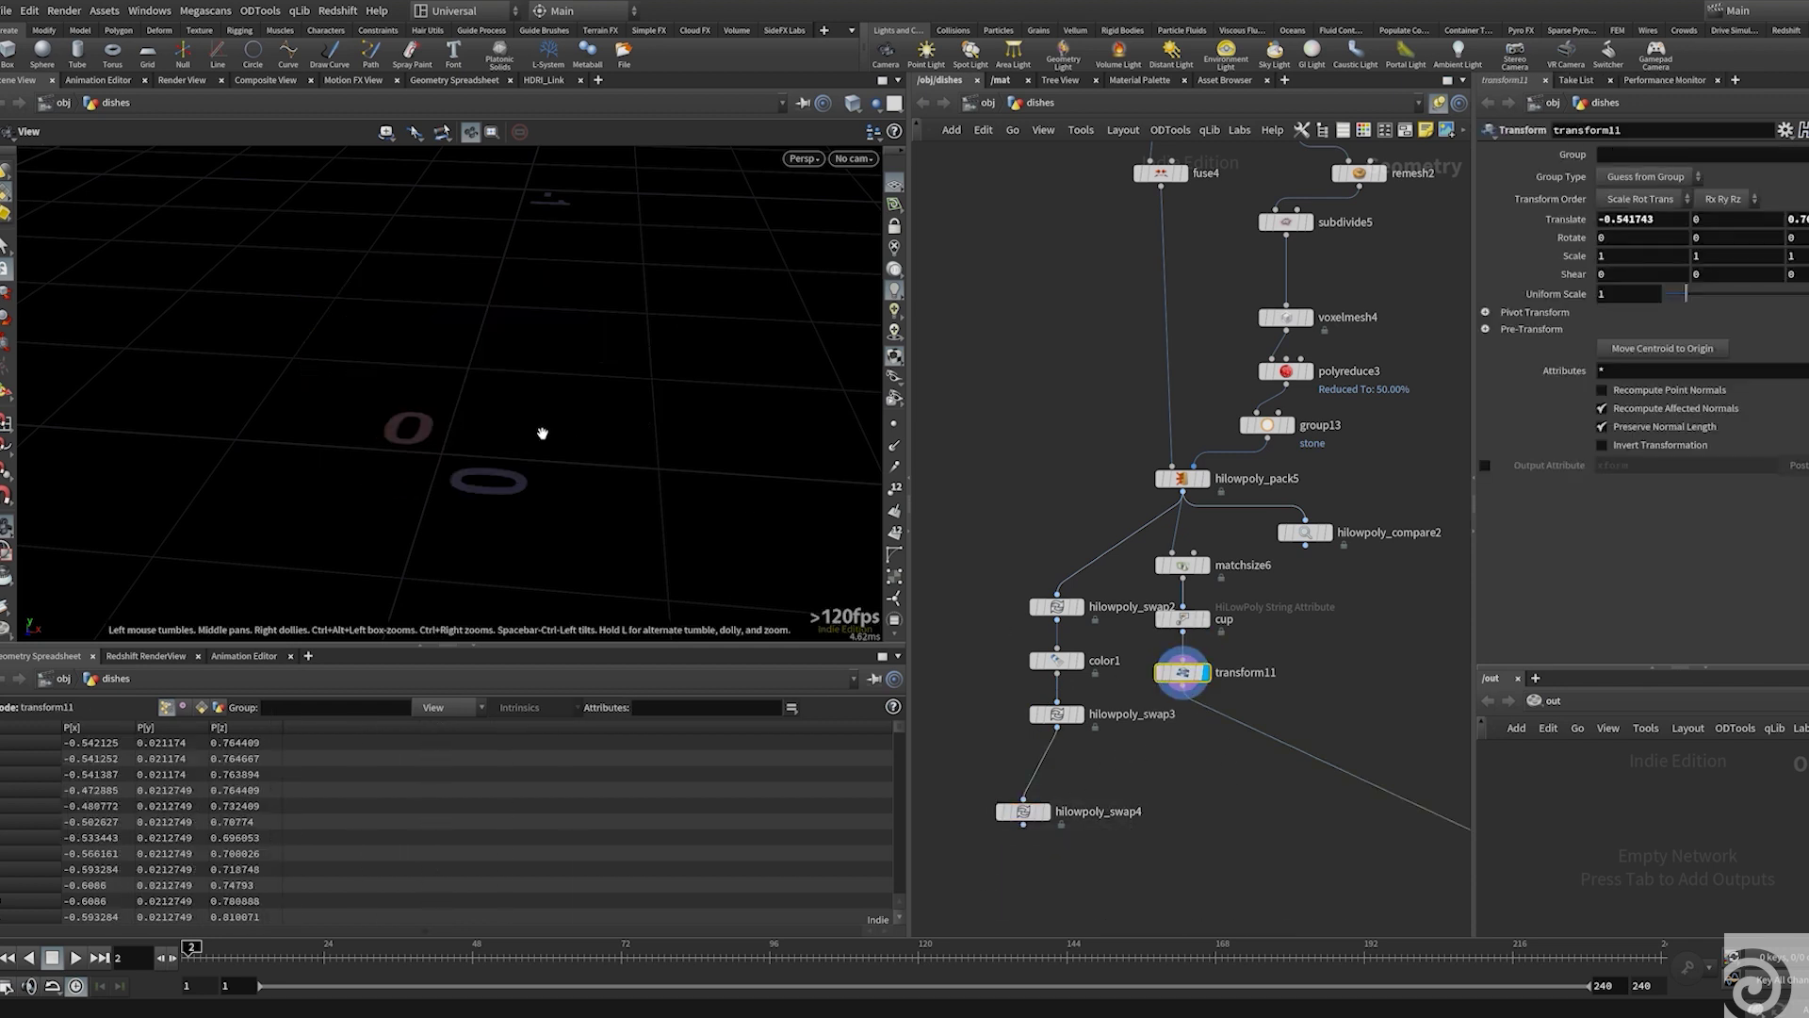
key(g)
key(Return)
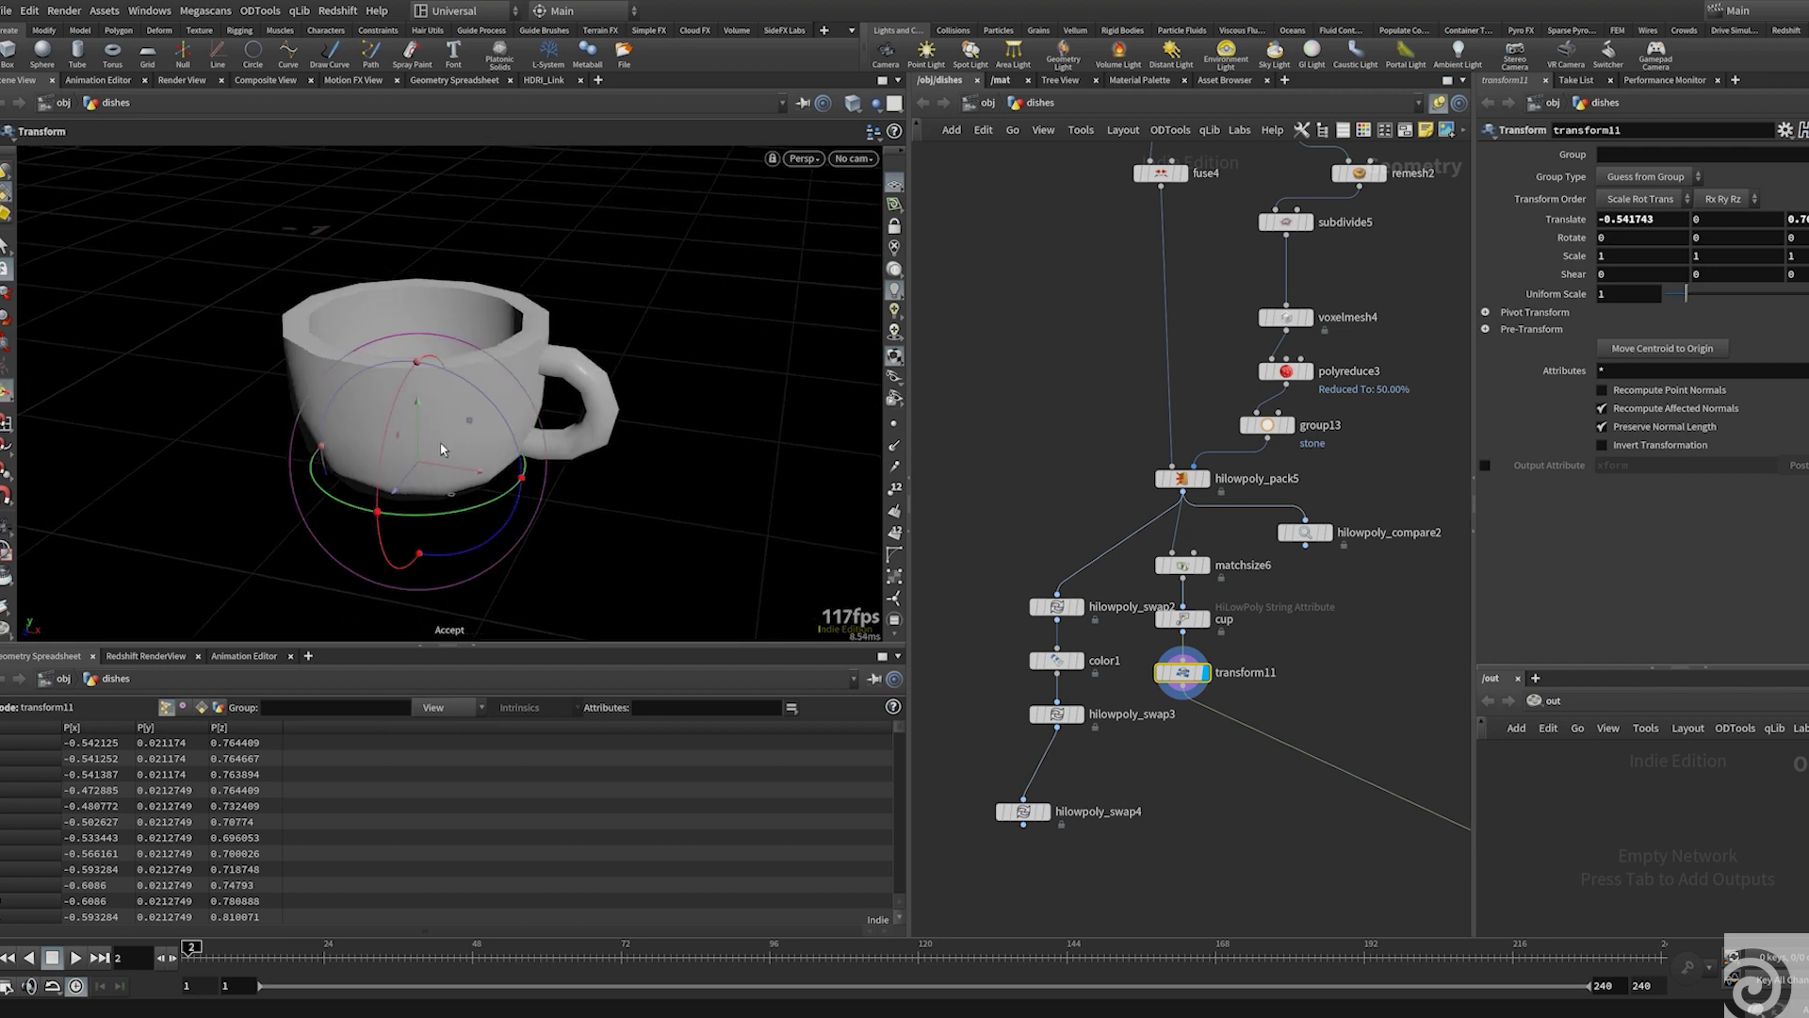
drag(473, 427, 545, 343)
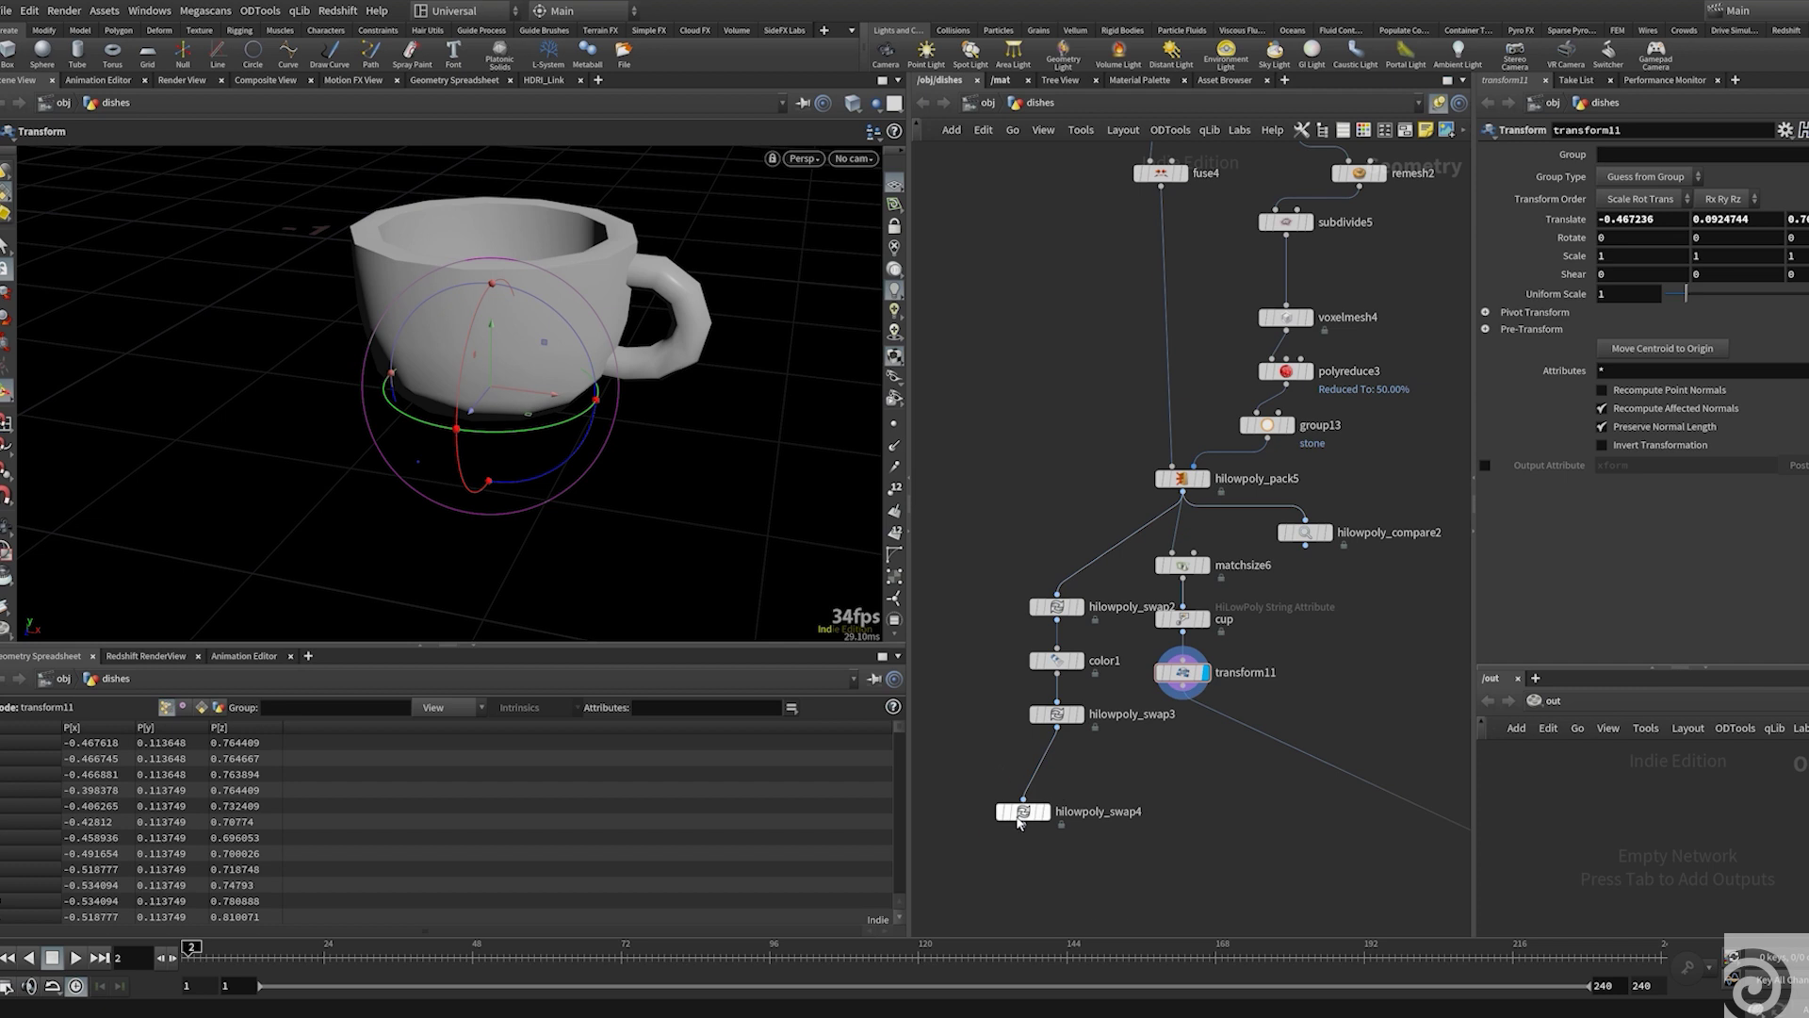
click(1191, 738)
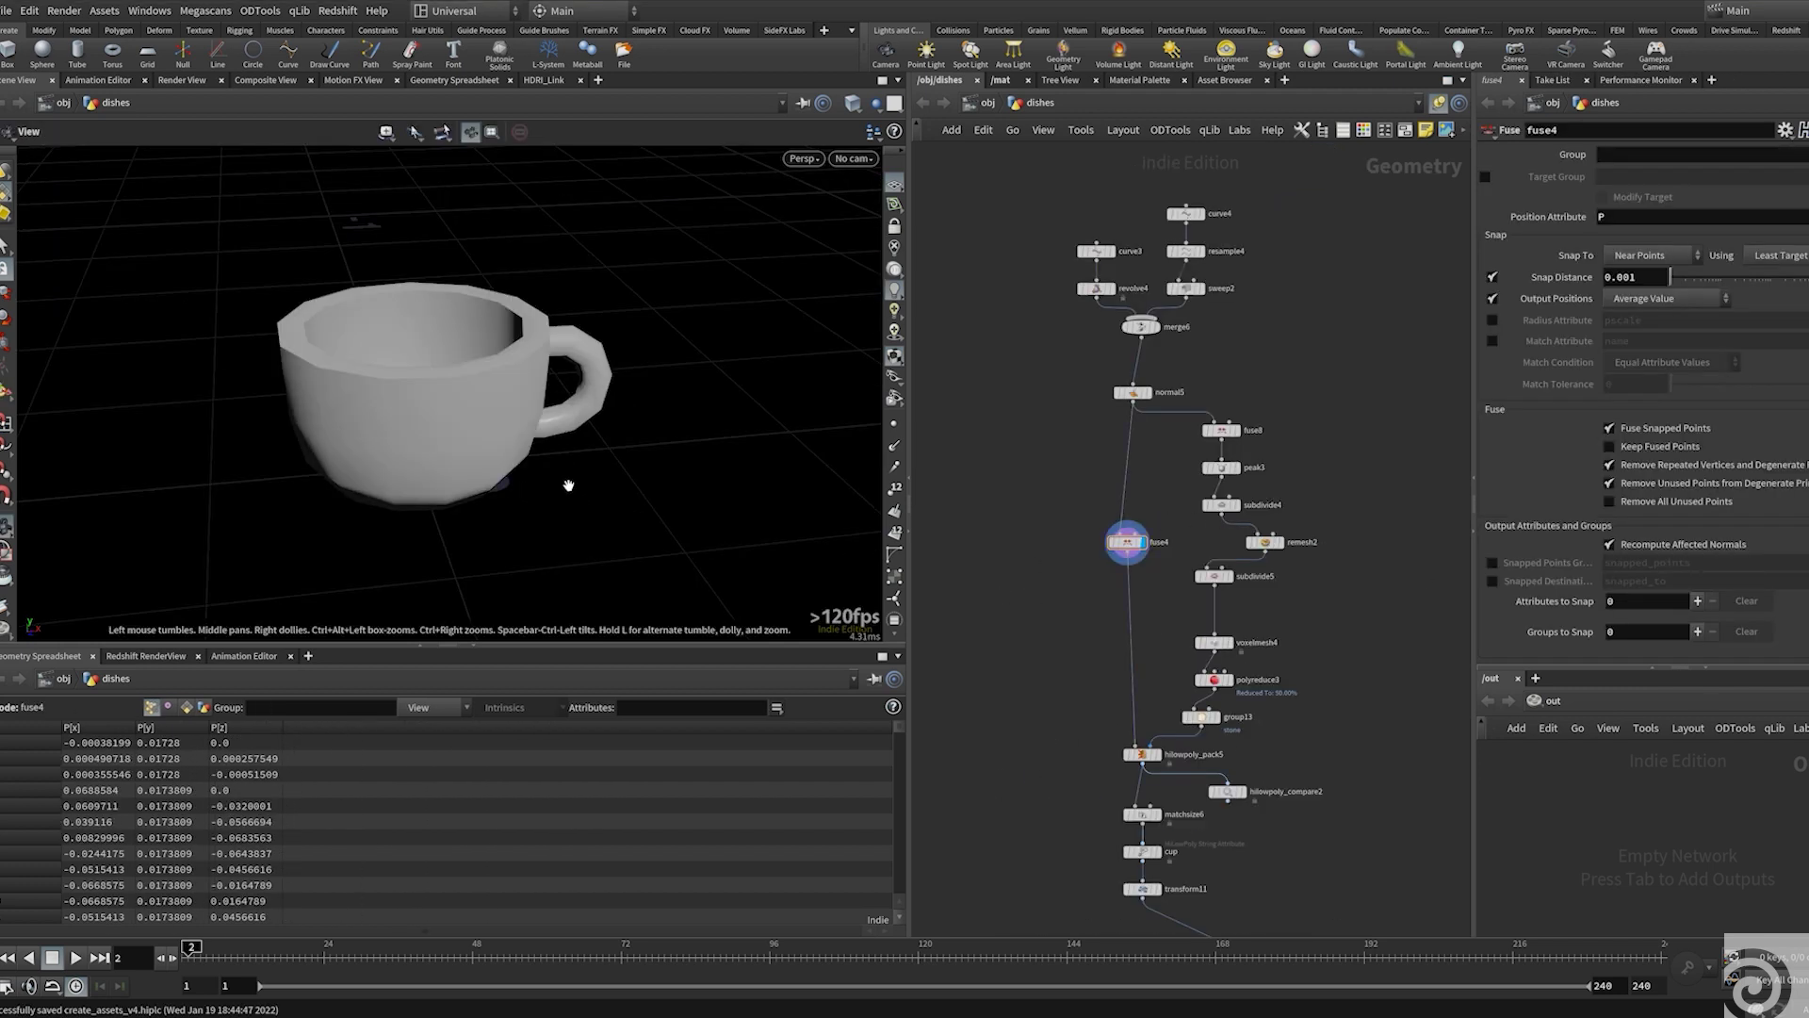
Inspect the smoothed high-poly cup, then the packed low-poly cup.
drag(569, 486, 445, 464)
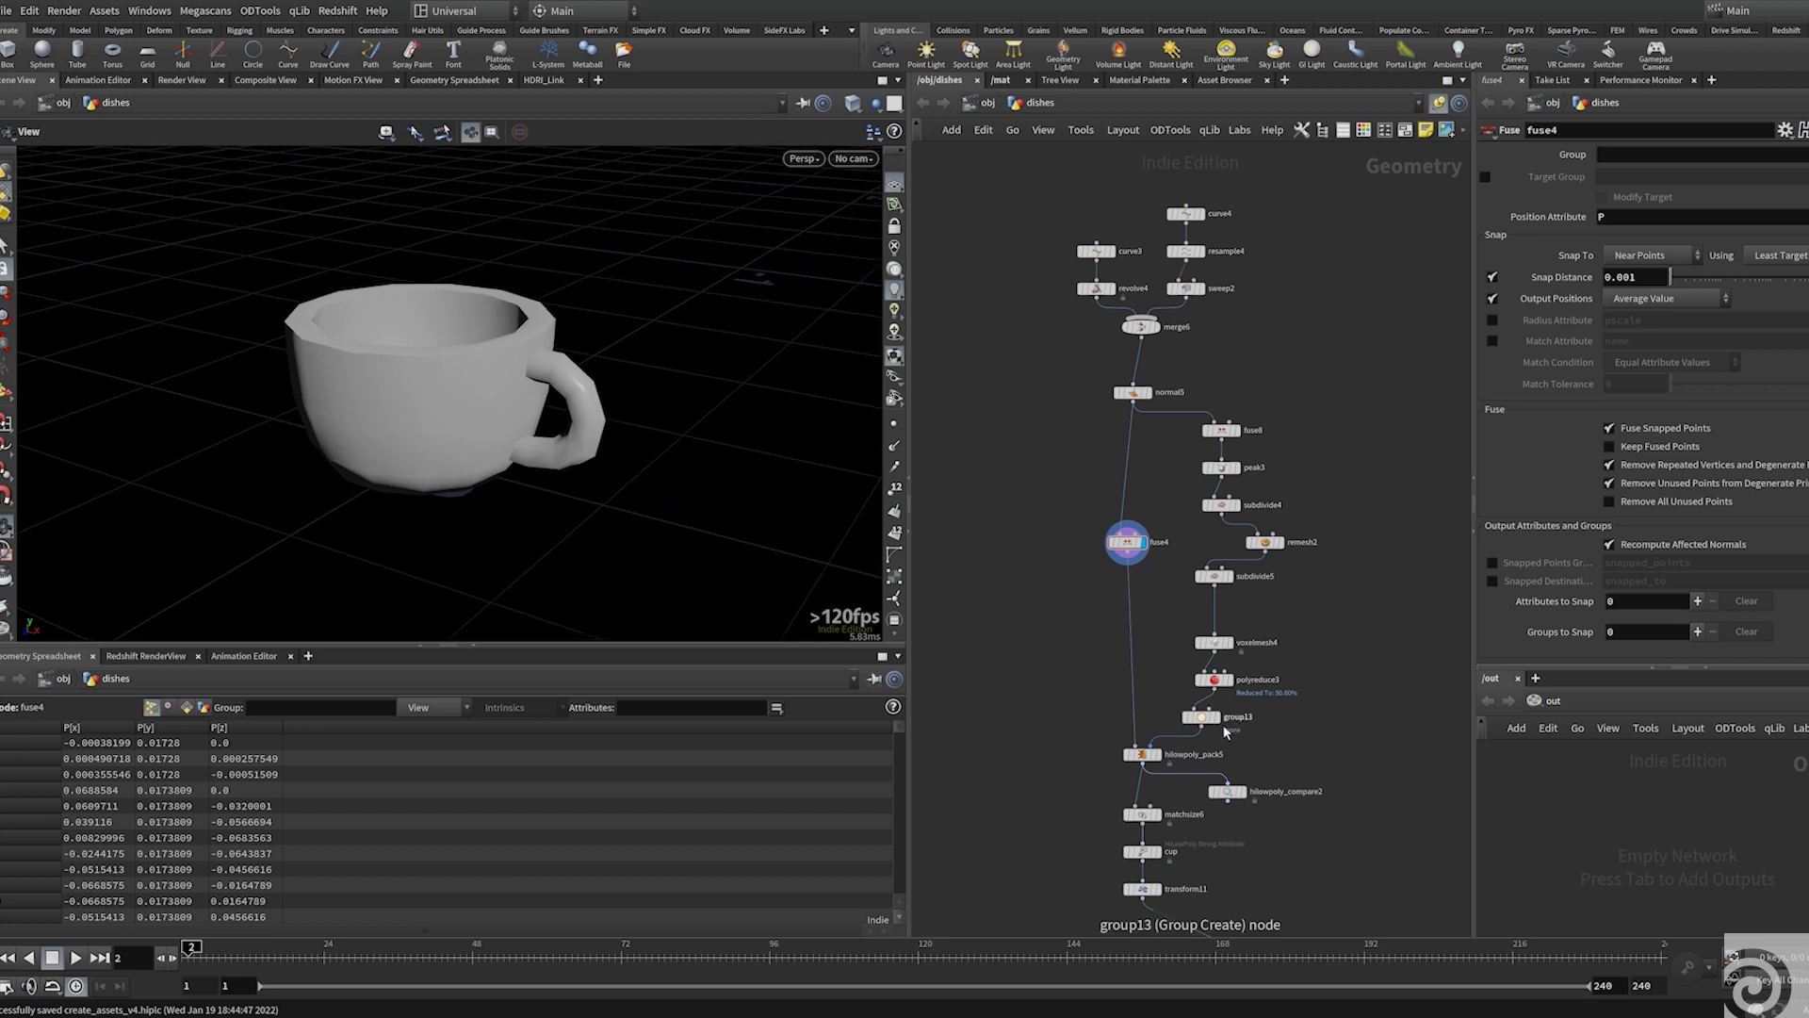
scroll(1225, 732, up, 3)
click(1217, 716)
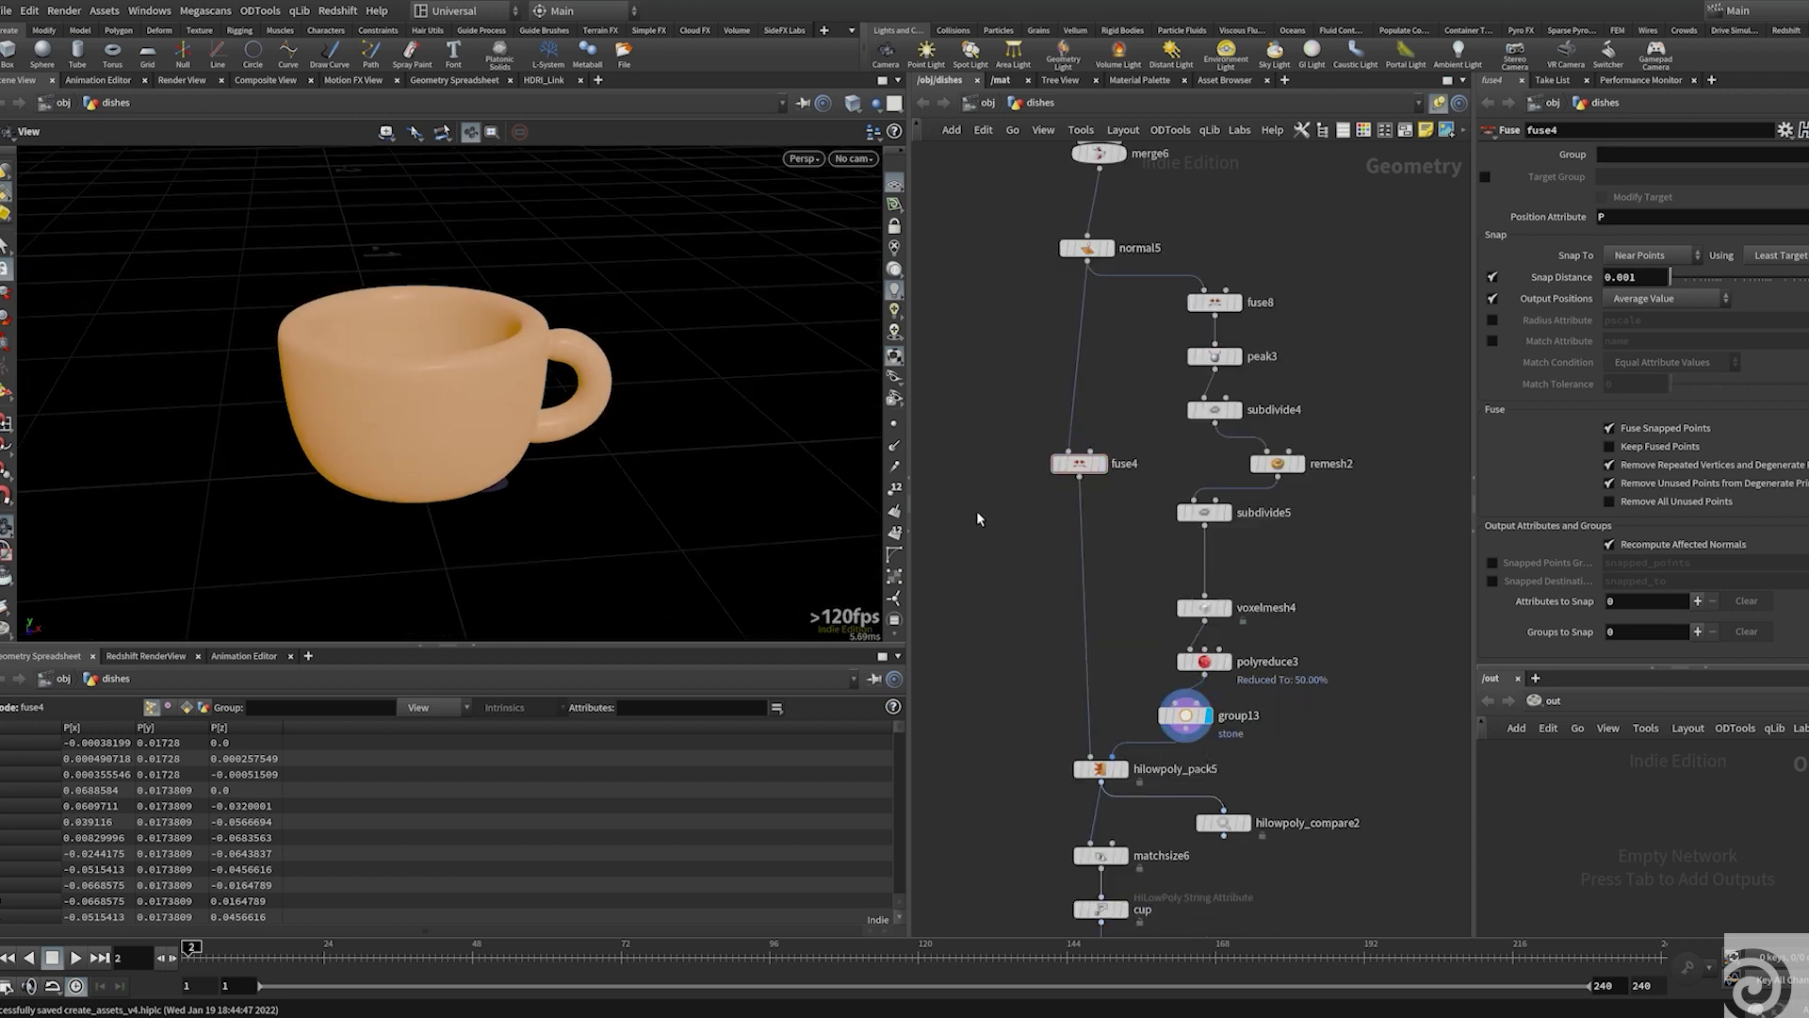
drag(563, 436, 589, 434)
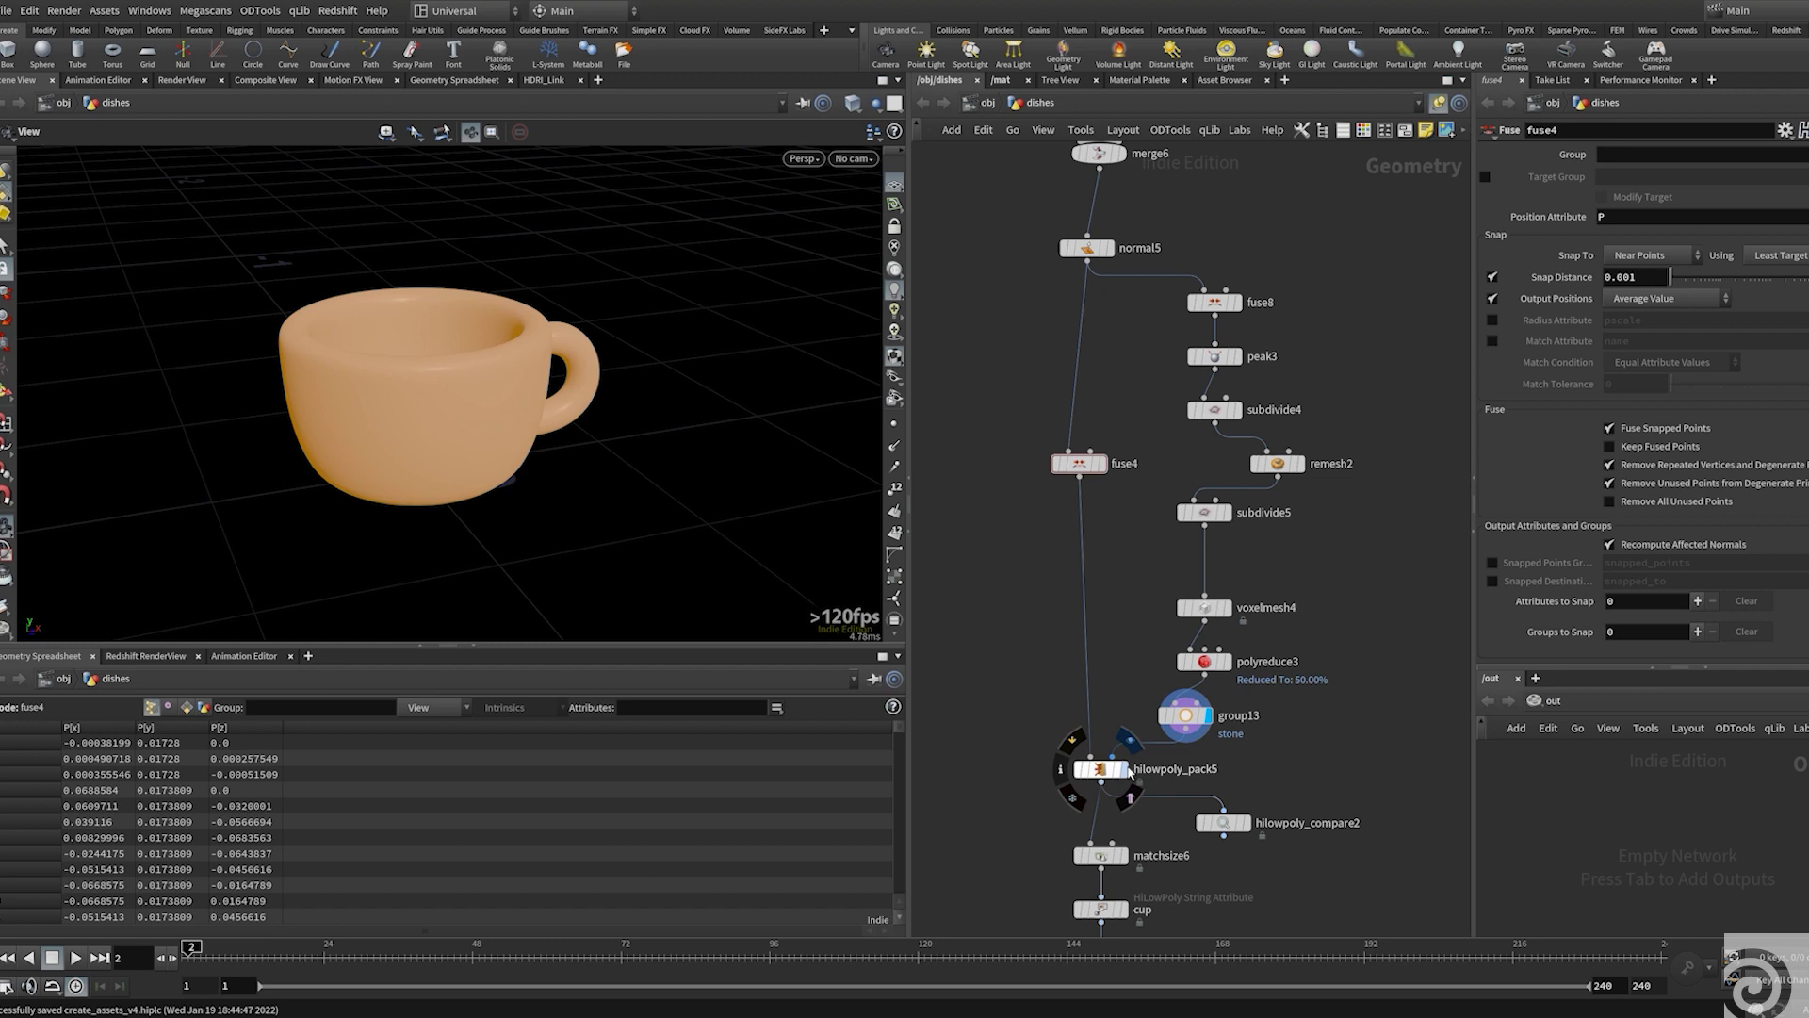
click(1124, 769)
Display hilowpoly_compare2, turn off Side By Side, and set High Poly Alpha to 1.
click(1249, 826)
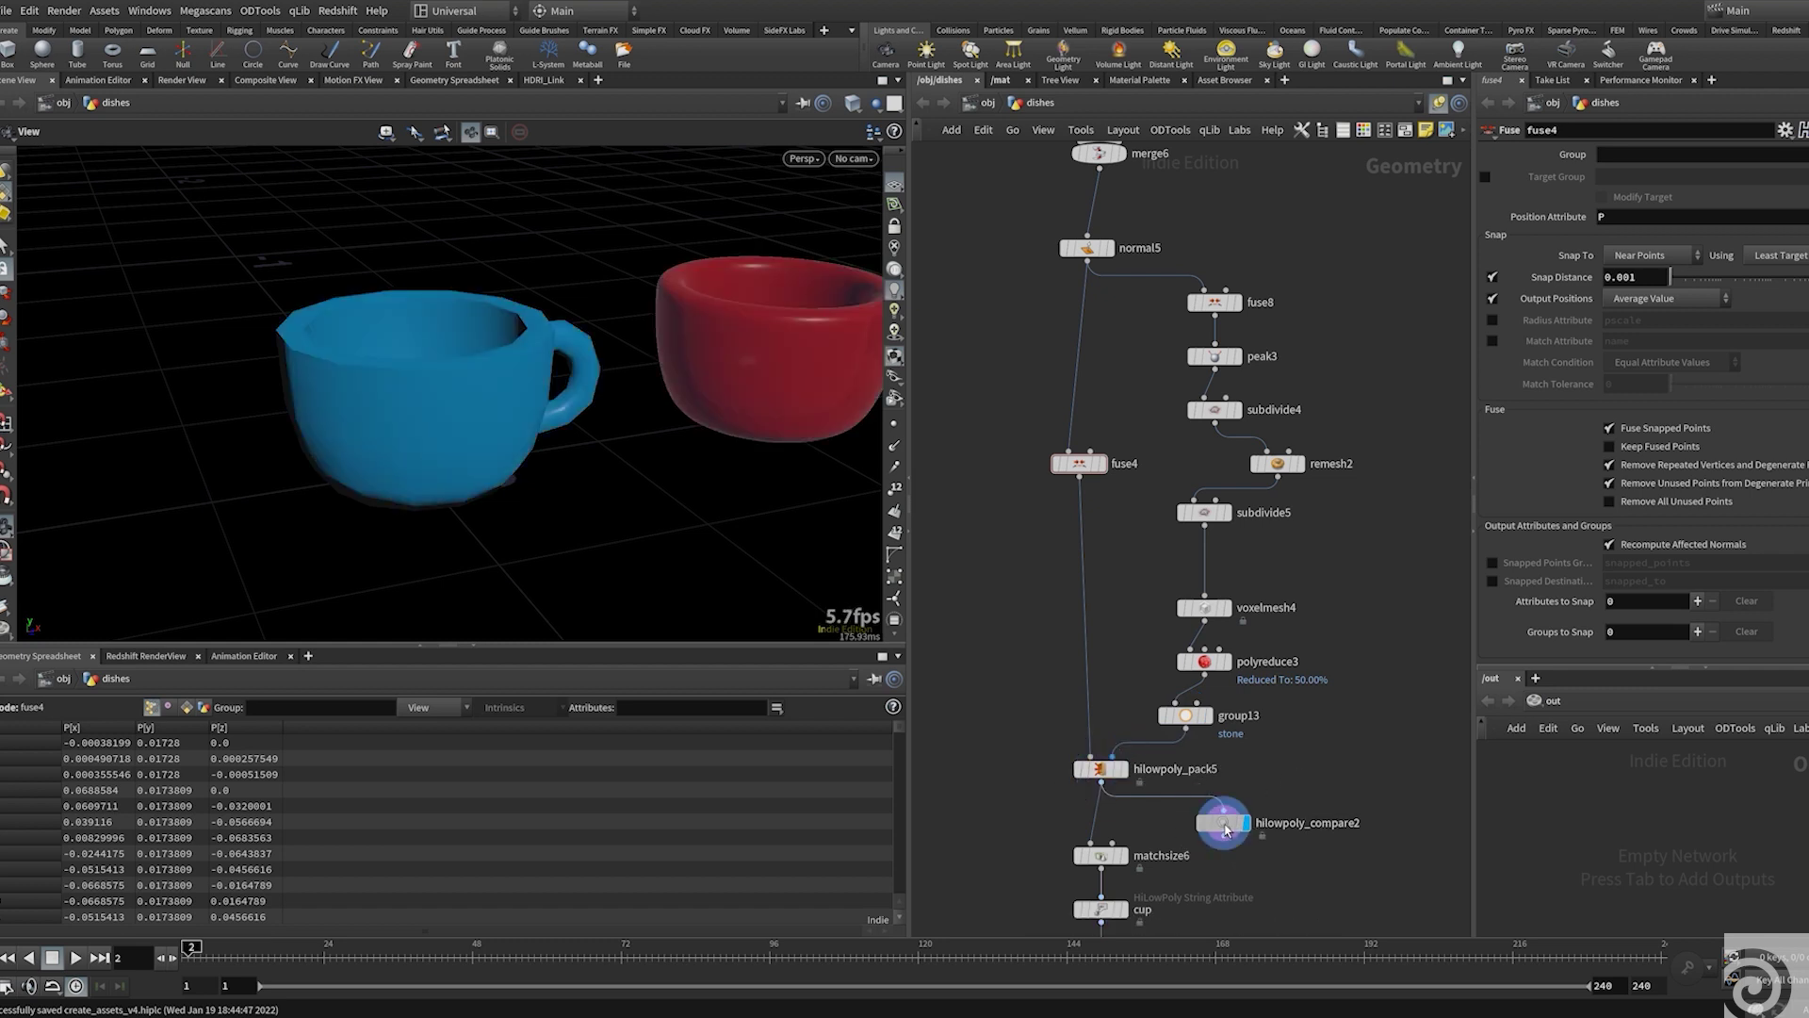
drag(594, 440, 558, 443)
drag(542, 447, 462, 462)
mouse_move(1706, 349)
mouse_down()
mouse_move(1725, 347)
mouse_move(1672, 347)
mouse_up()
click(1639, 324)
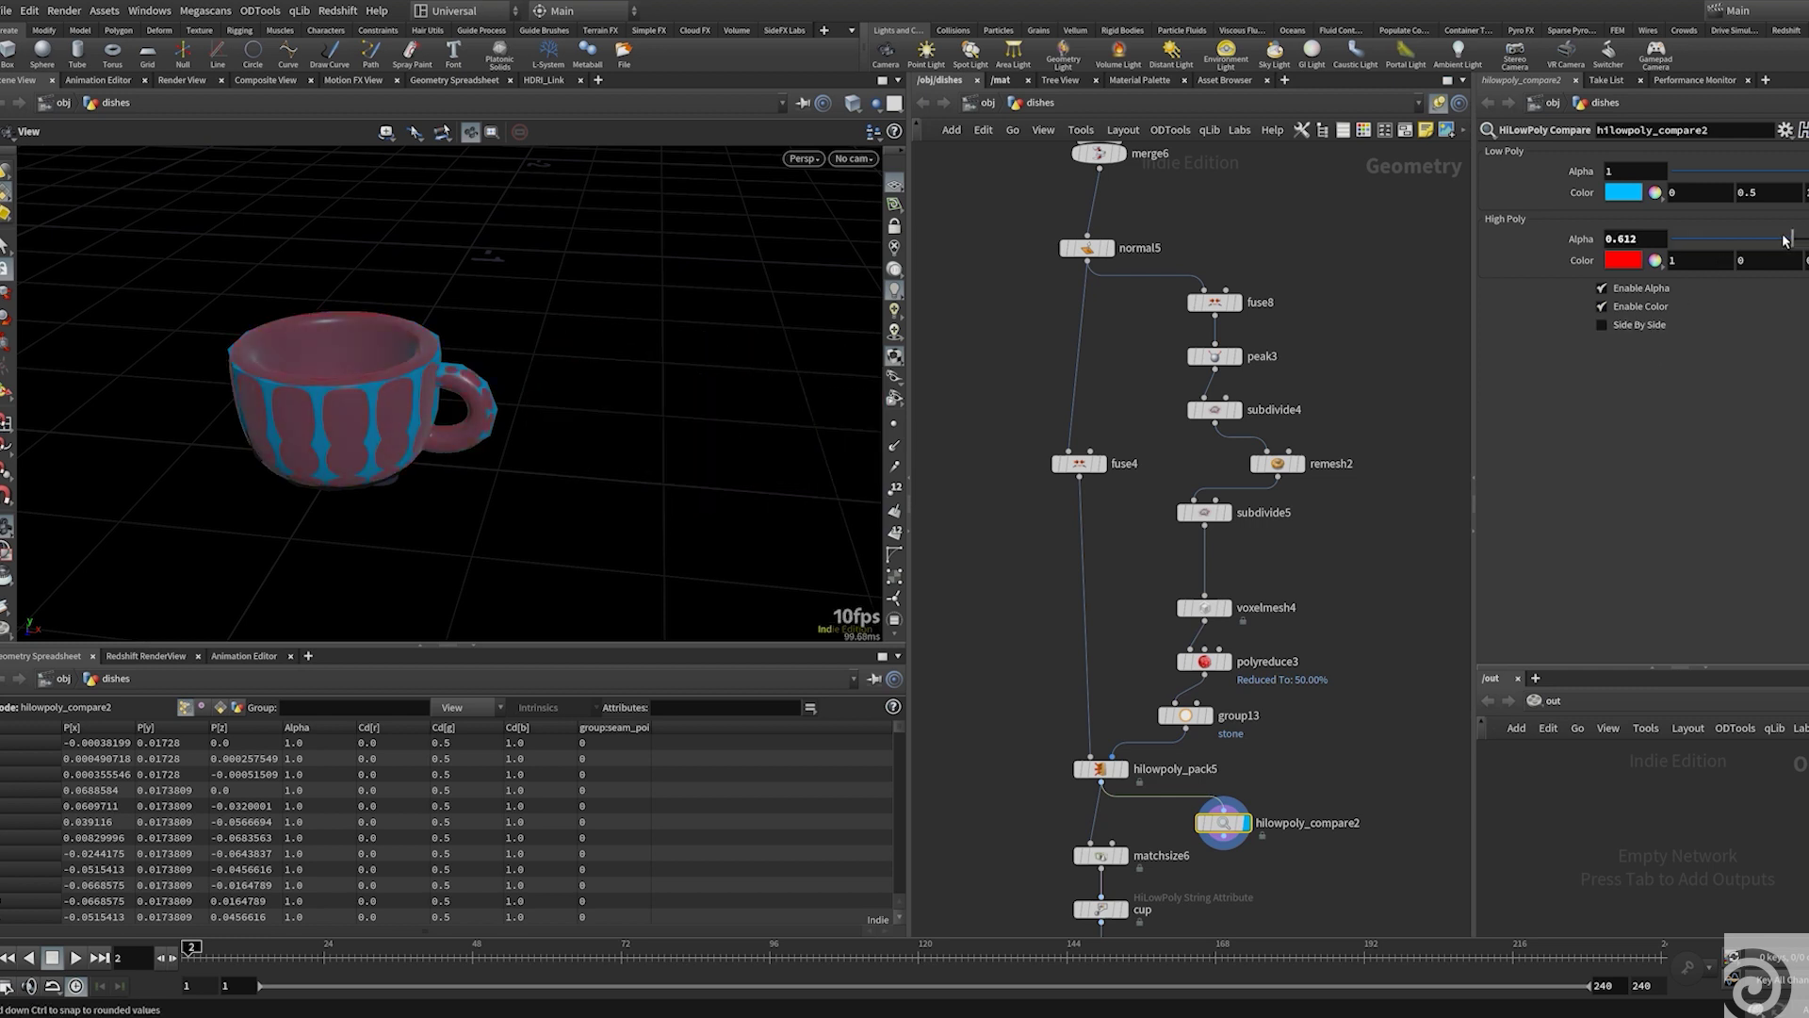
drag(1696, 235, 1791, 235)
Show the finished cup output, then adjust the uniform scale of a lunch food piece.
scroll(546, 376, up, 3)
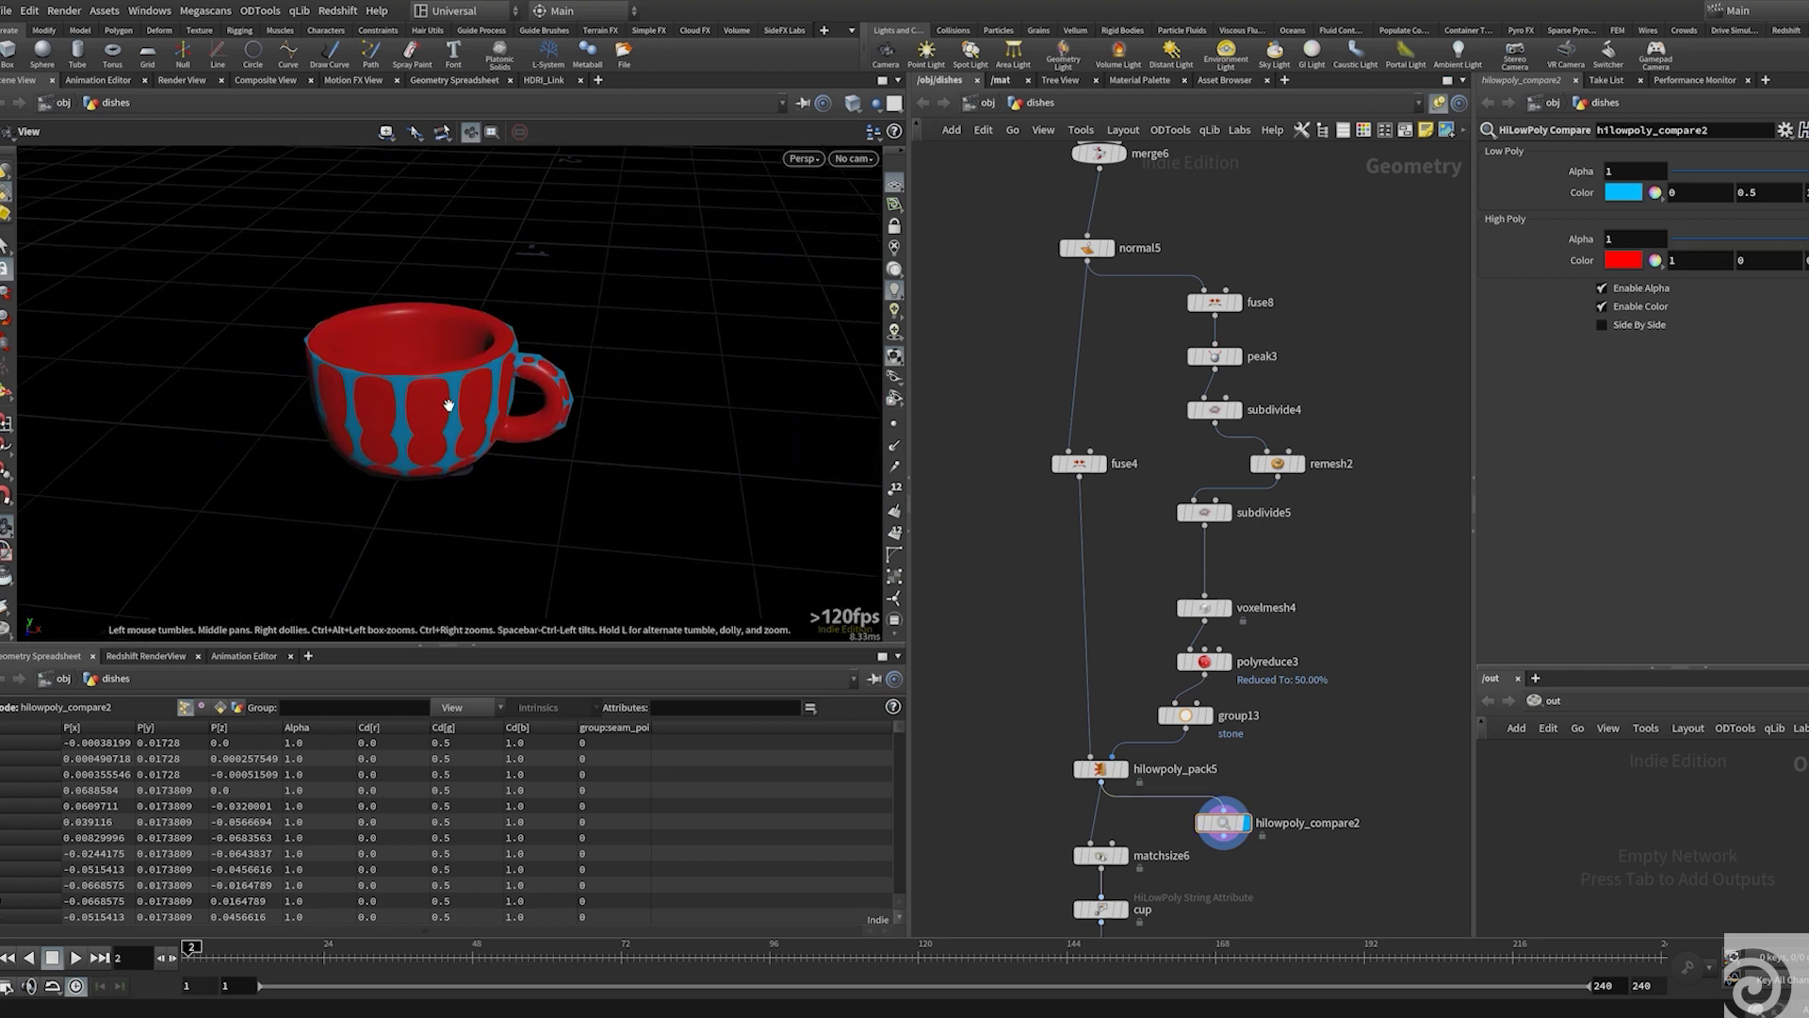
mouse_move(546, 377)
mouse_down()
mouse_move(616, 357)
mouse_move(477, 364)
mouse_move(565, 363)
mouse_up()
scroll(1084, 660, down, 3)
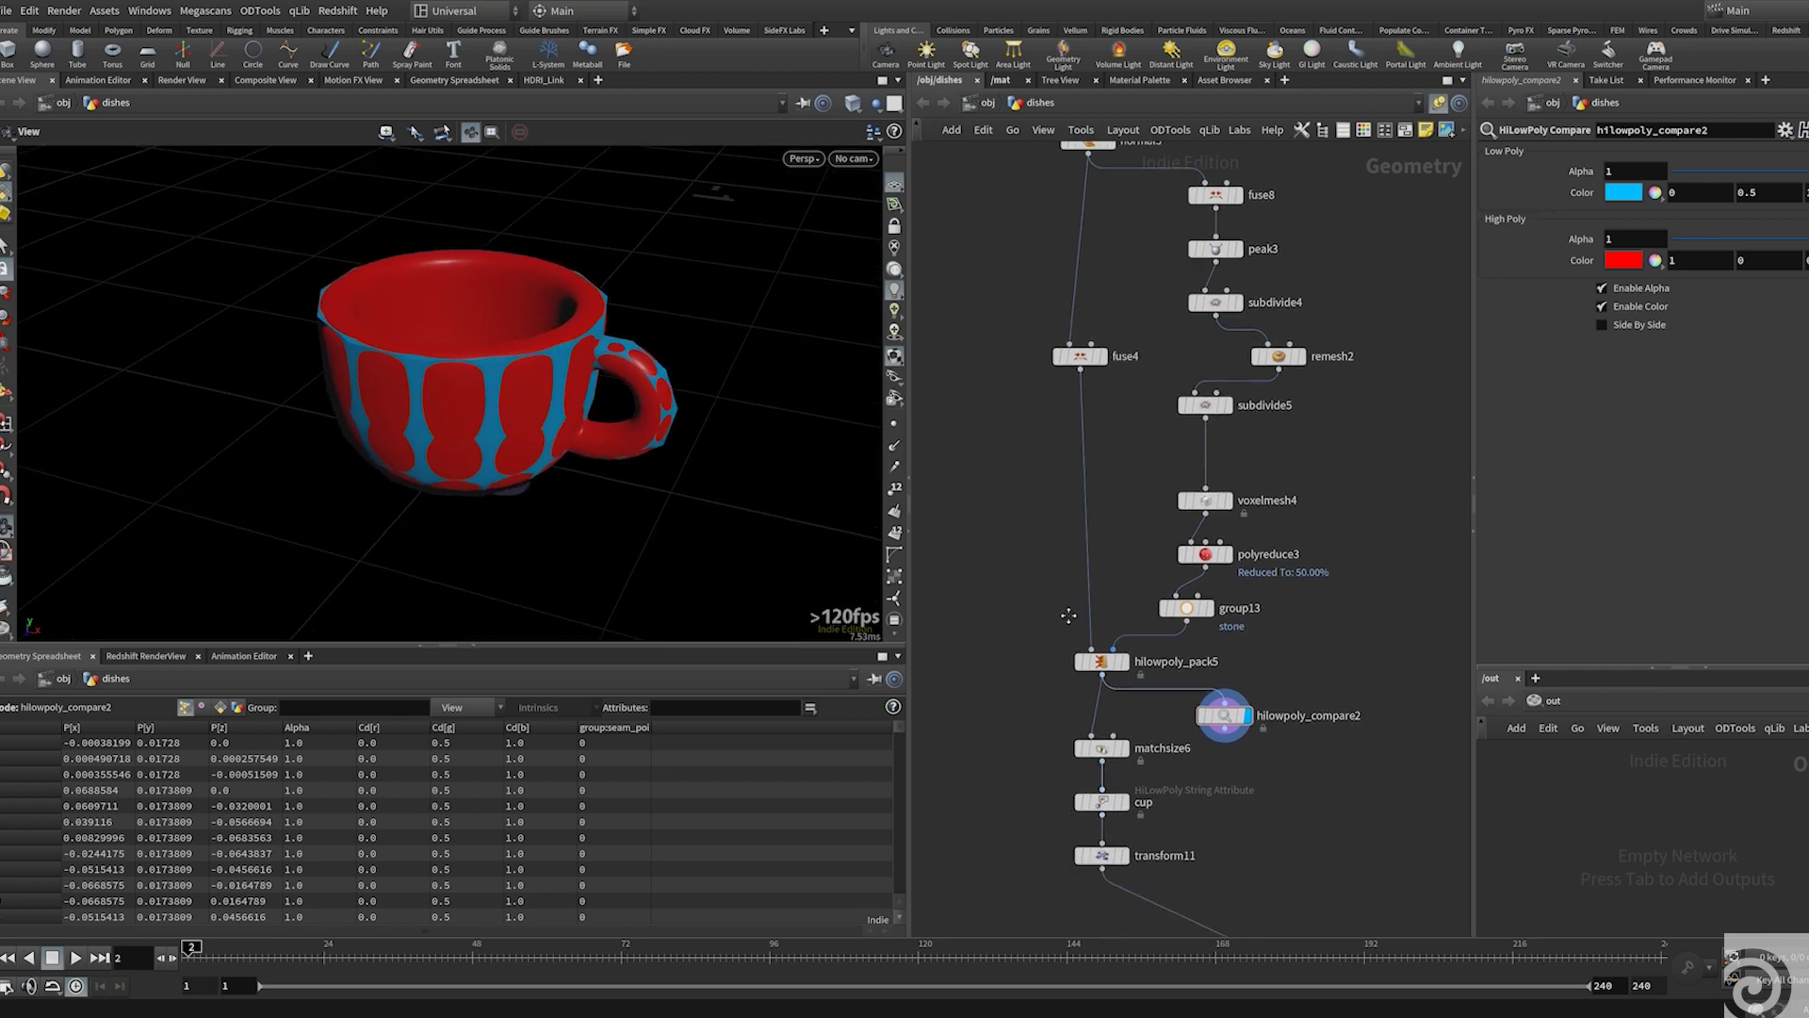
click(1124, 740)
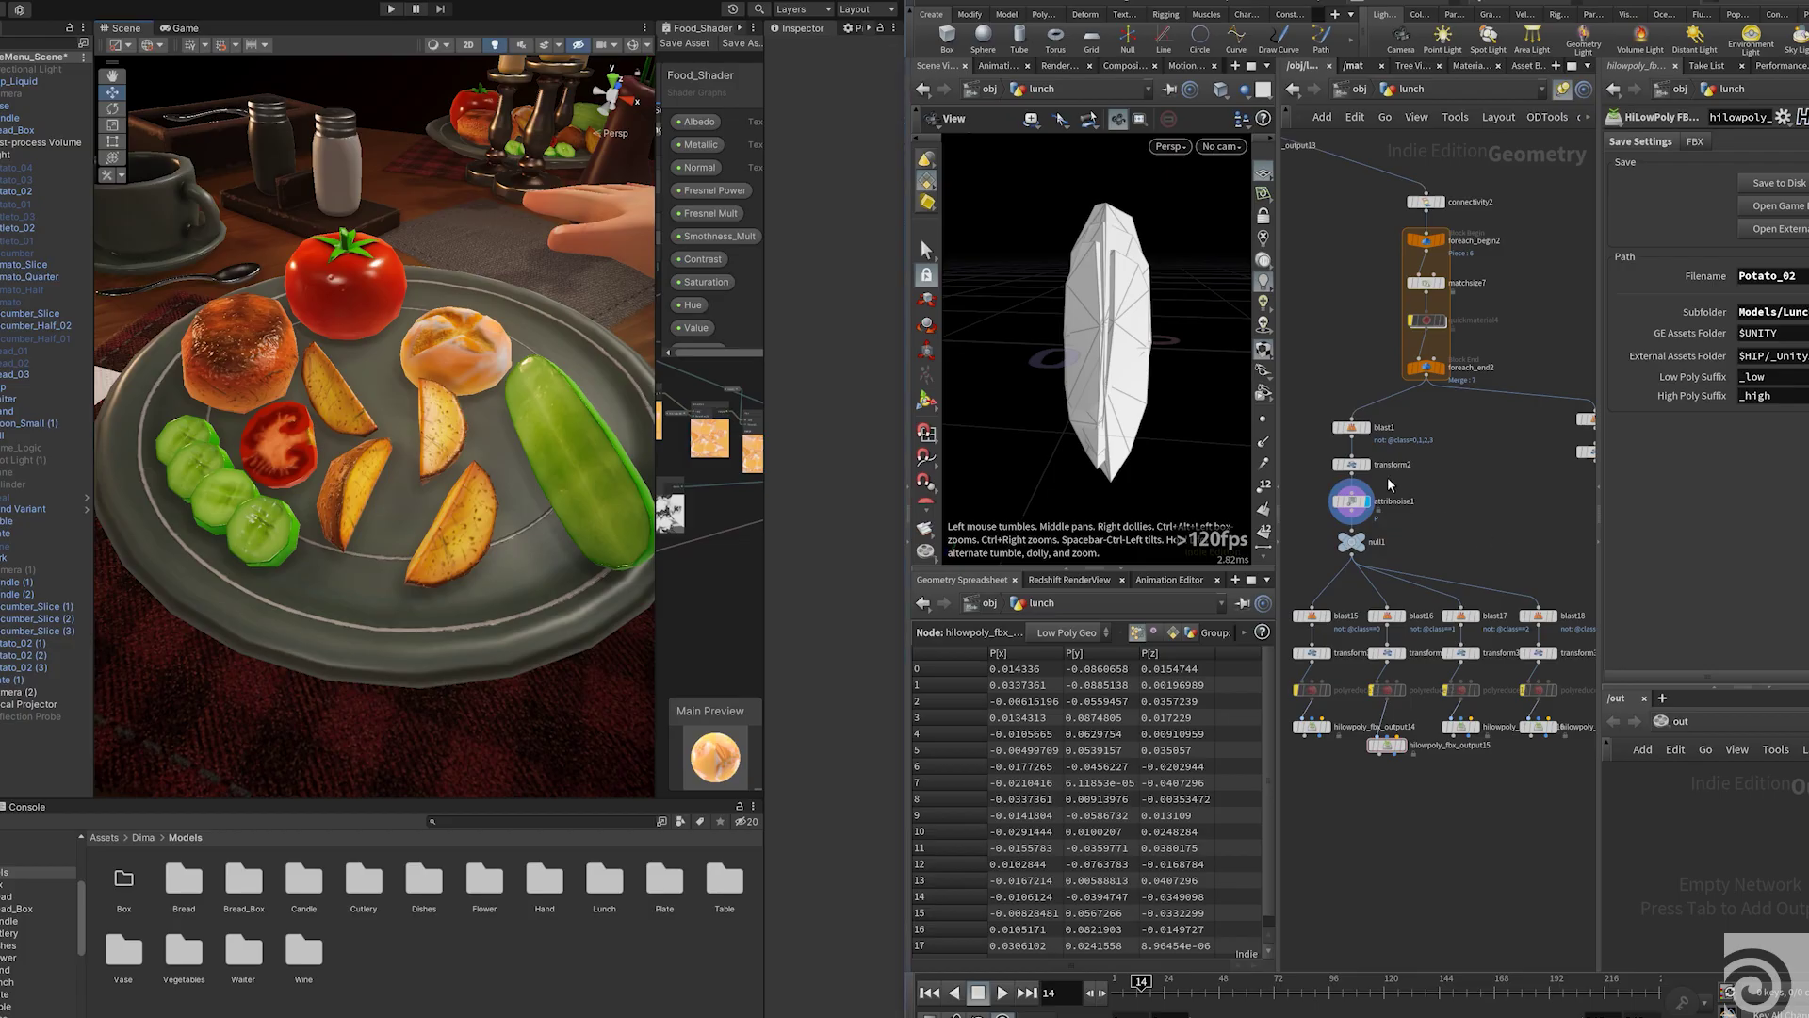
middle_drag(1748, 285, 1804, 286)
click(1386, 744)
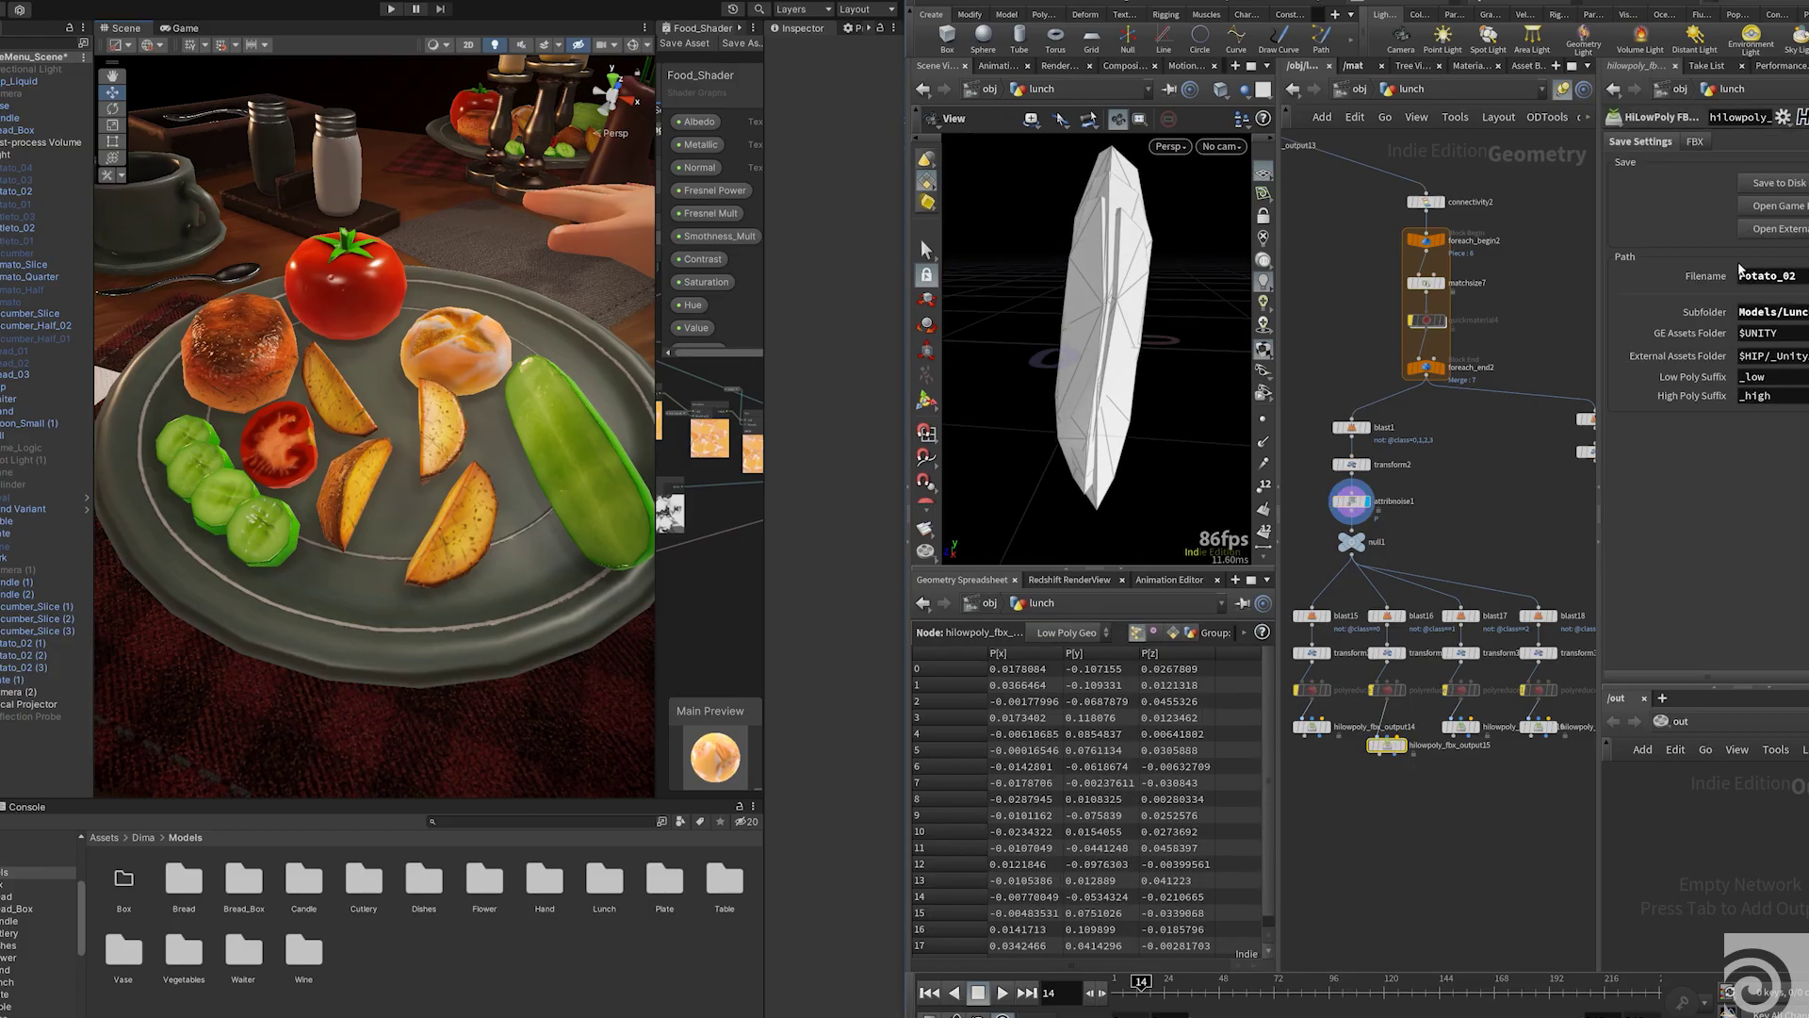
Export Potato_02 to disk, then set transform3's scale to X 0.61 and Y 0.853.
click(1772, 185)
key(3)
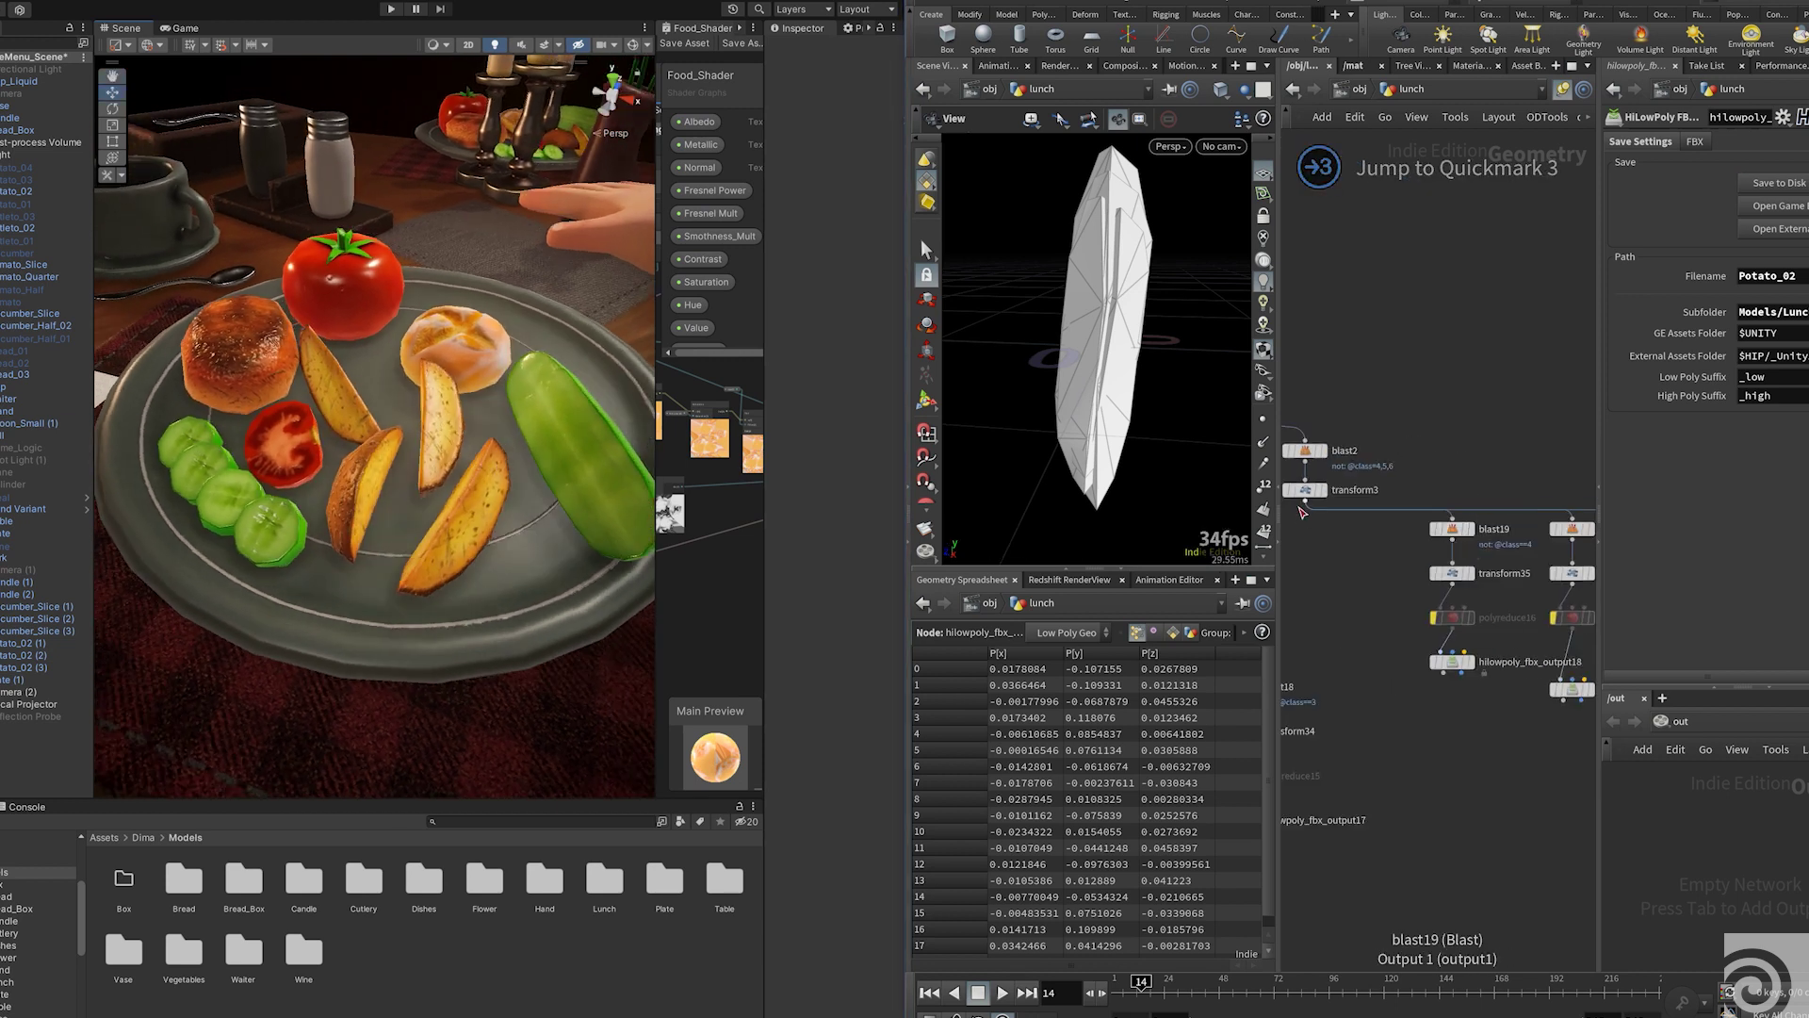
click(1305, 490)
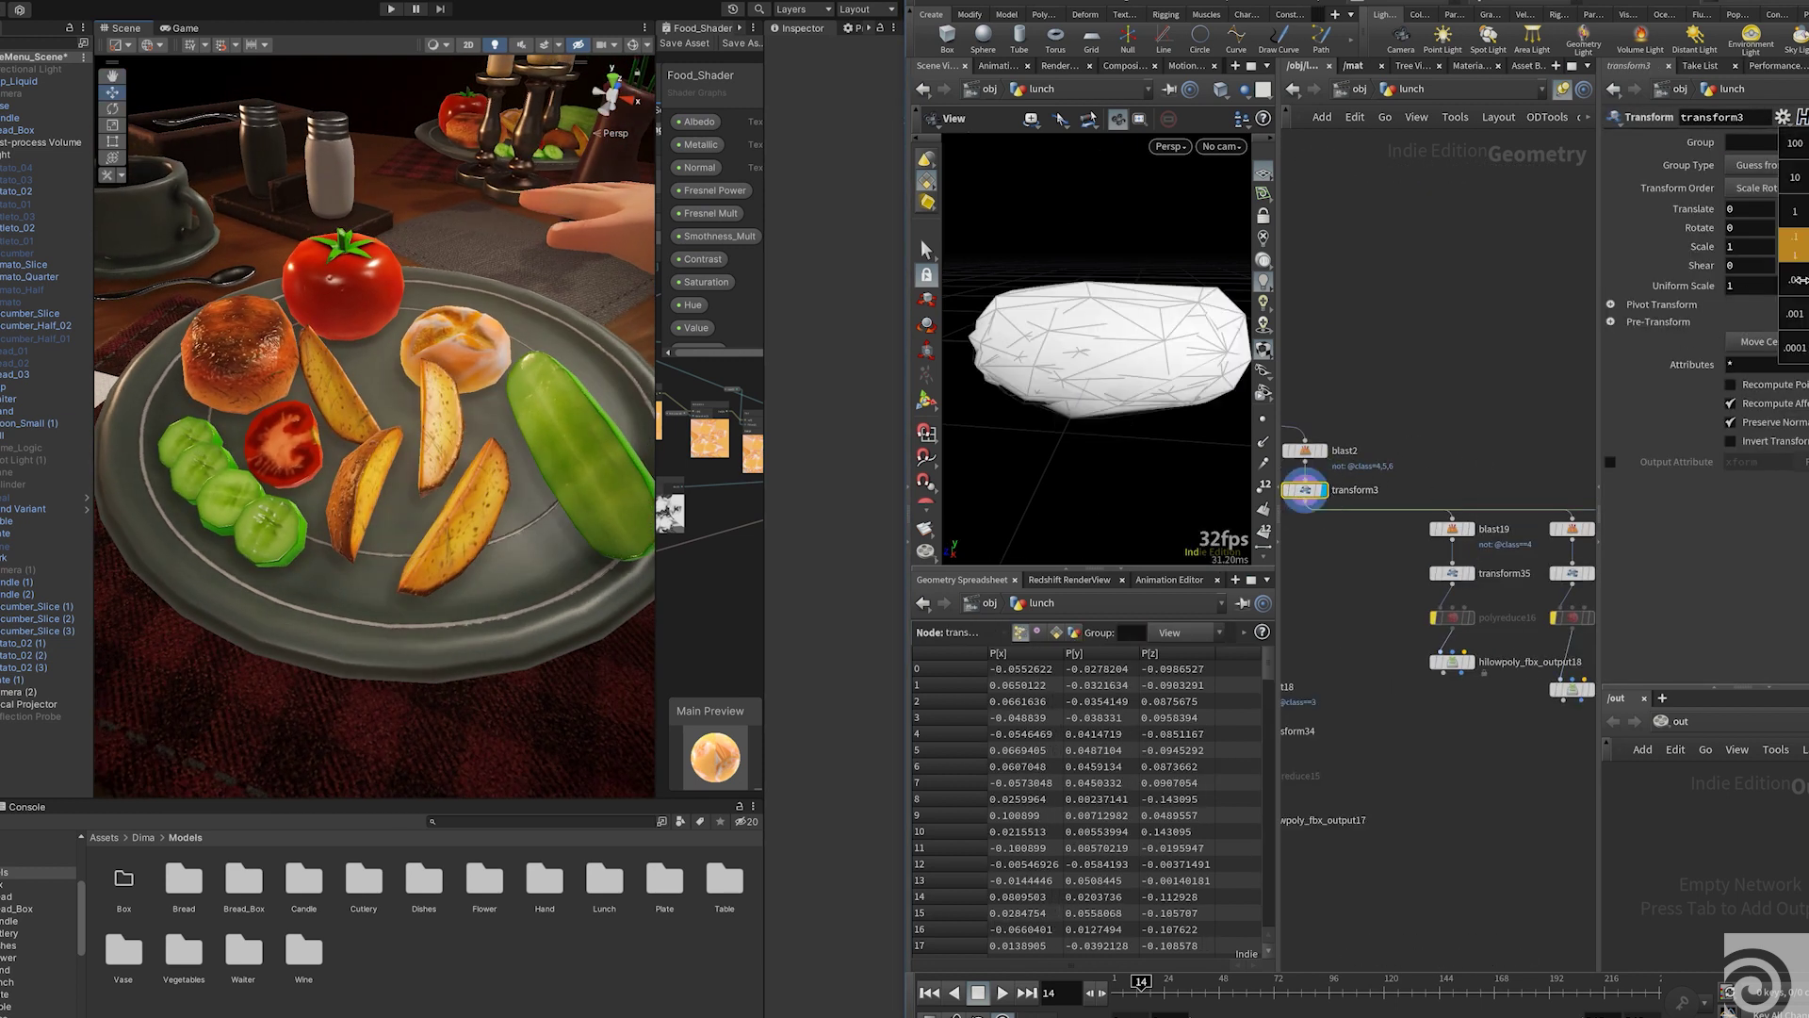
middle_drag(1795, 247, 1781, 246)
middle_drag(1092, 311, 1036, 312)
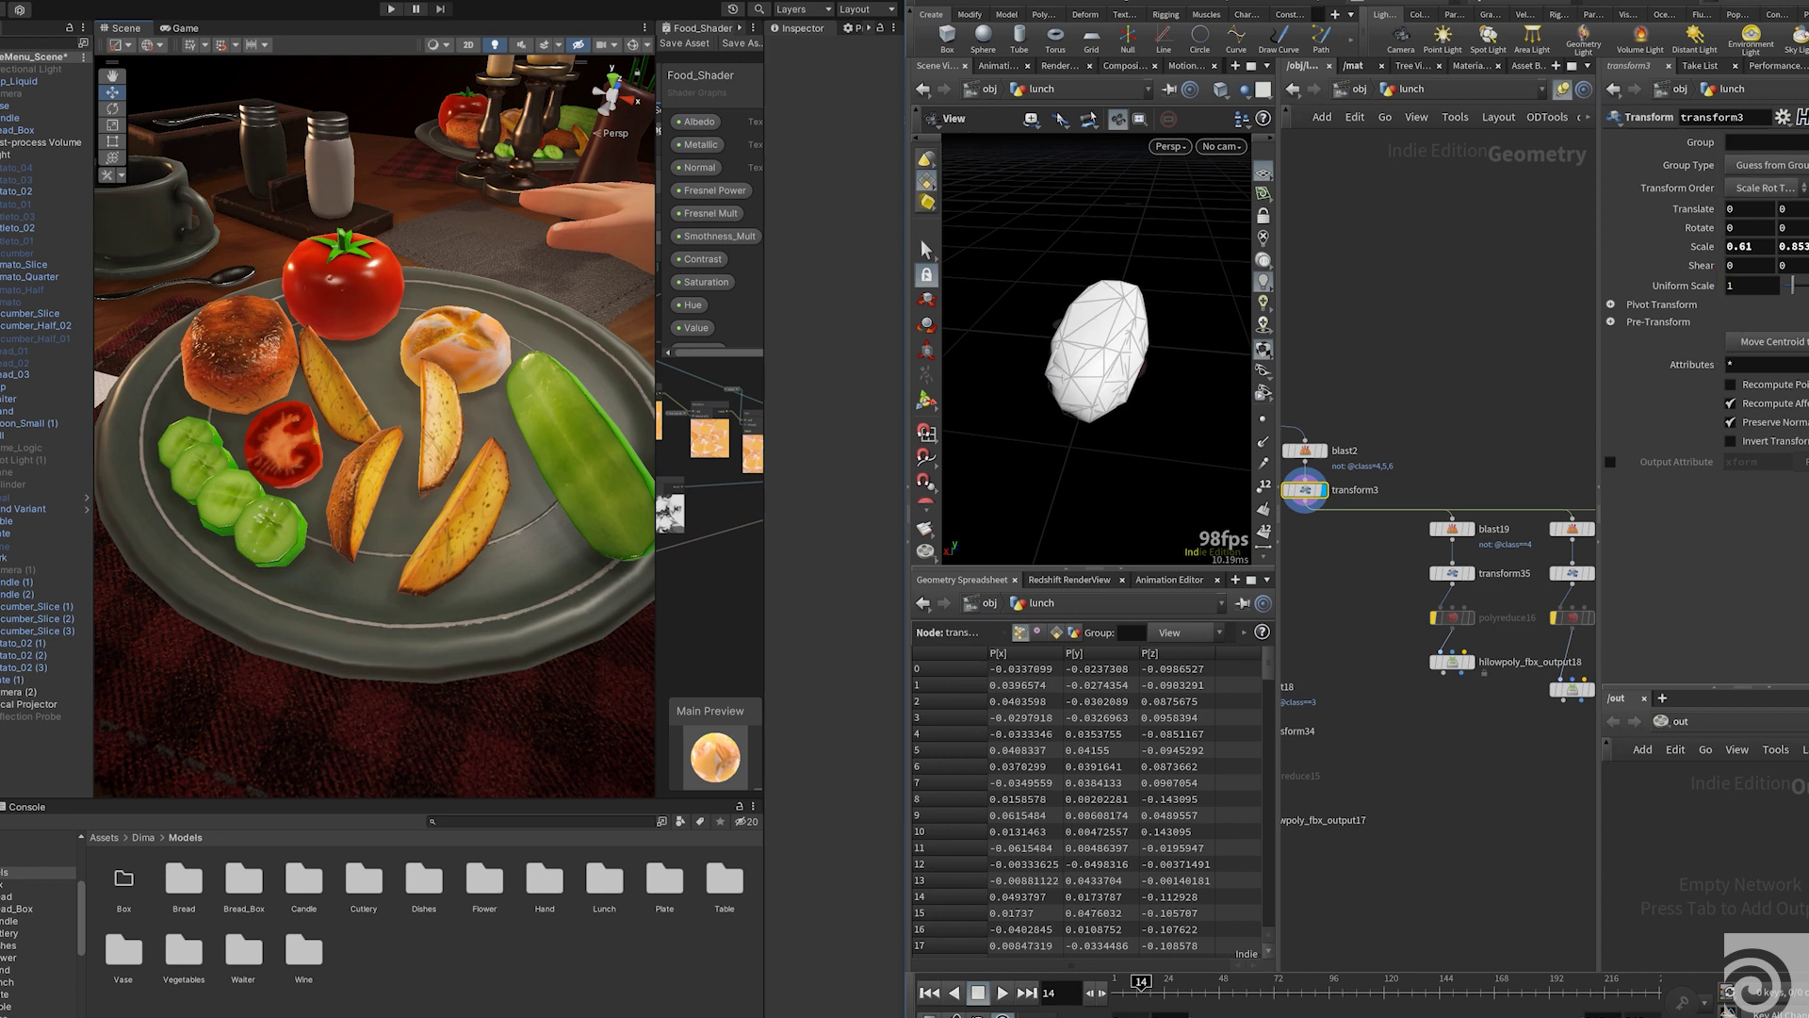
Re-export the piece with transform2 and attribnoise1 bypassed, then jump to the bread's noise settings.
click(1572, 688)
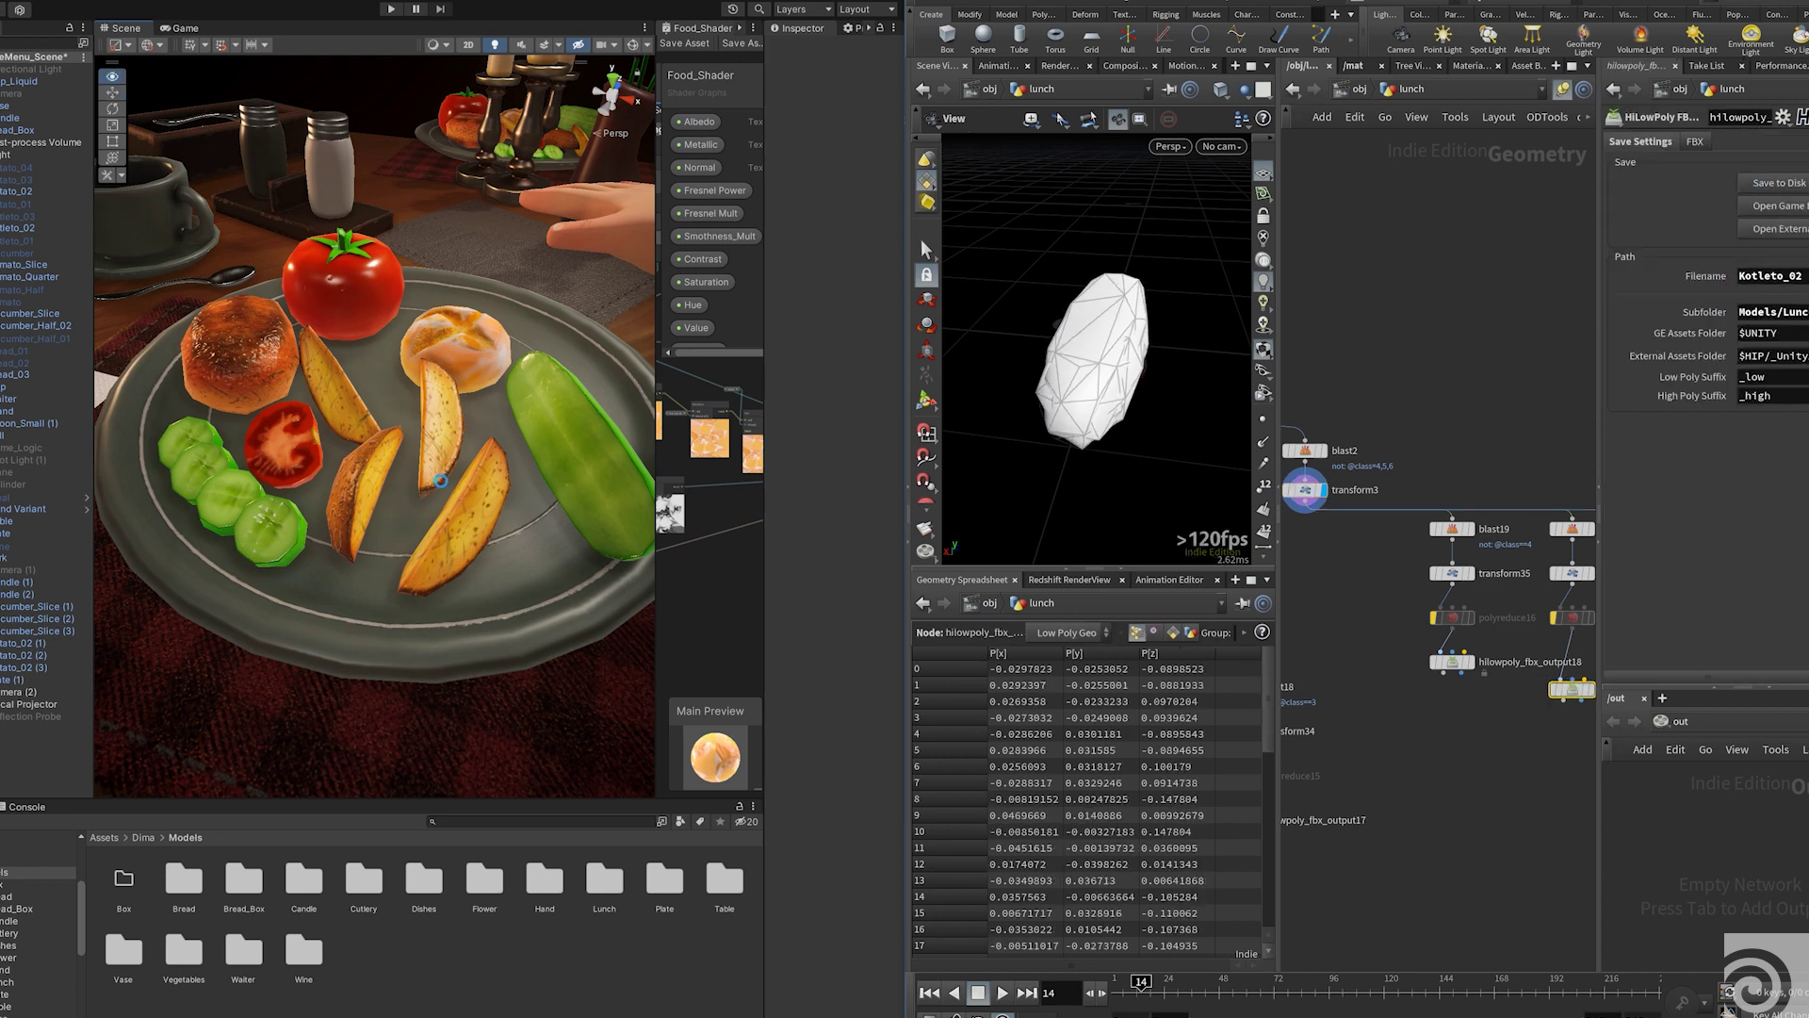
click(1318, 488)
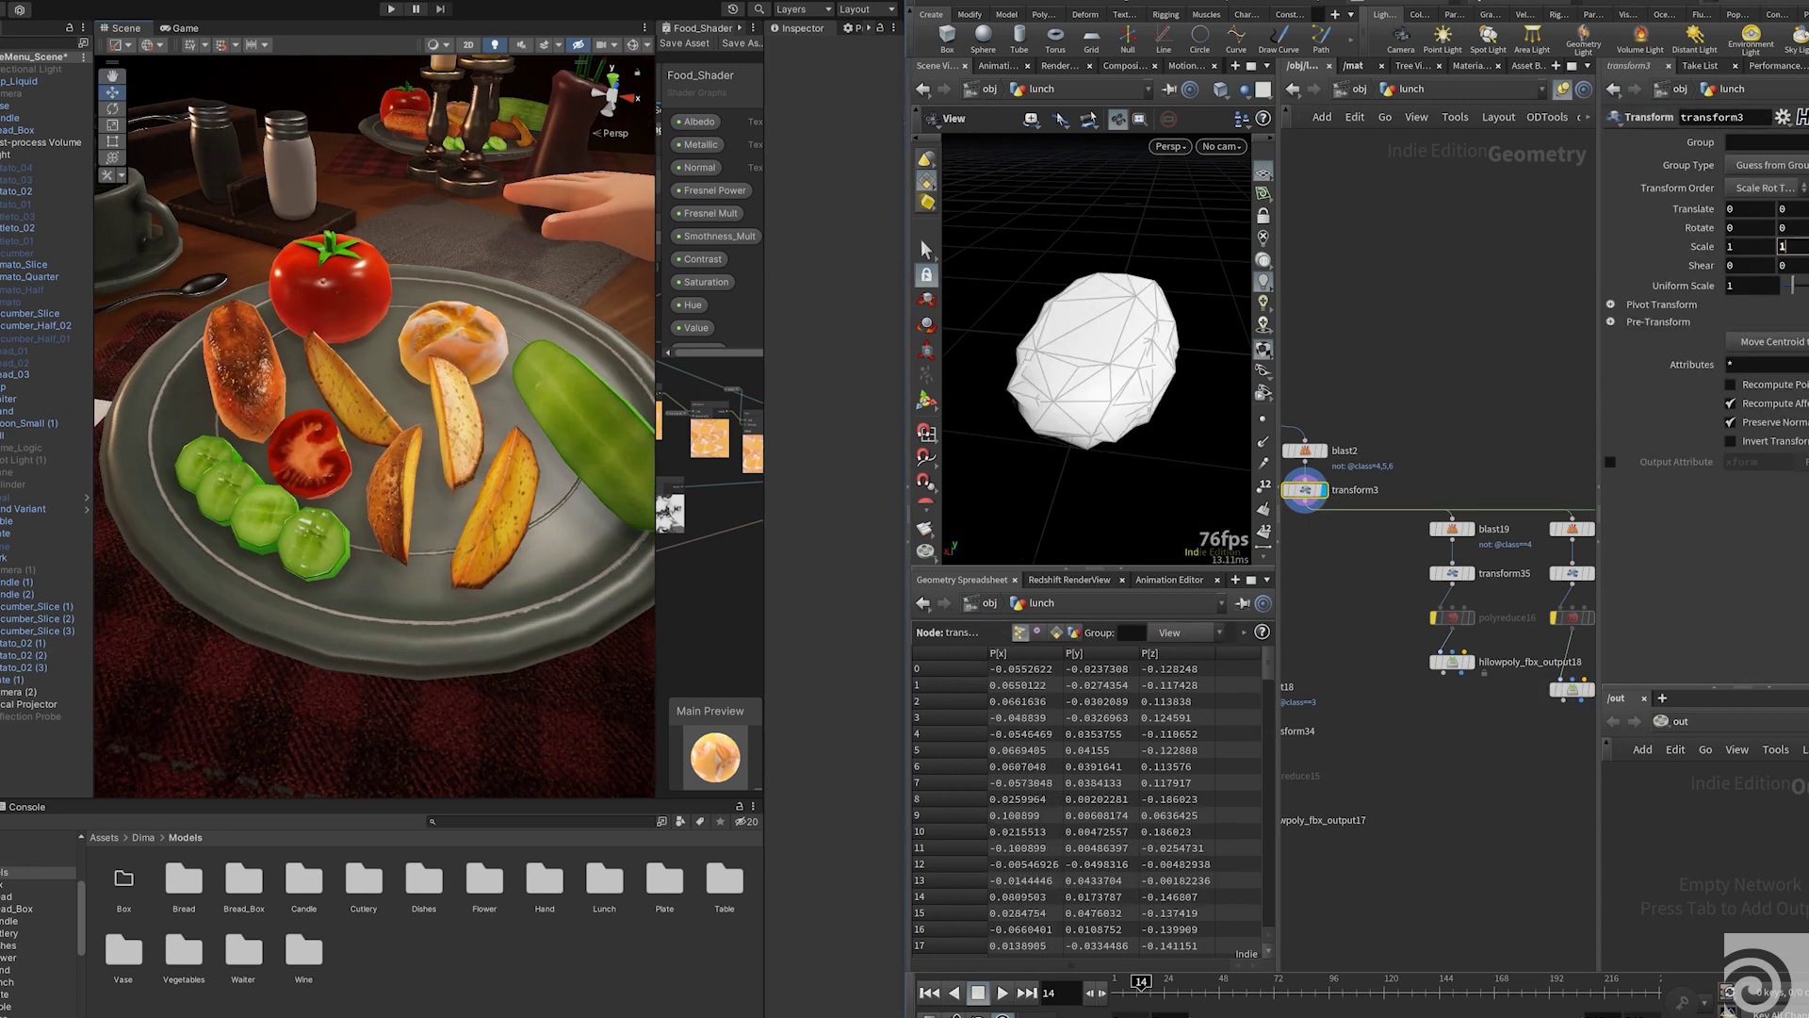
key(1)
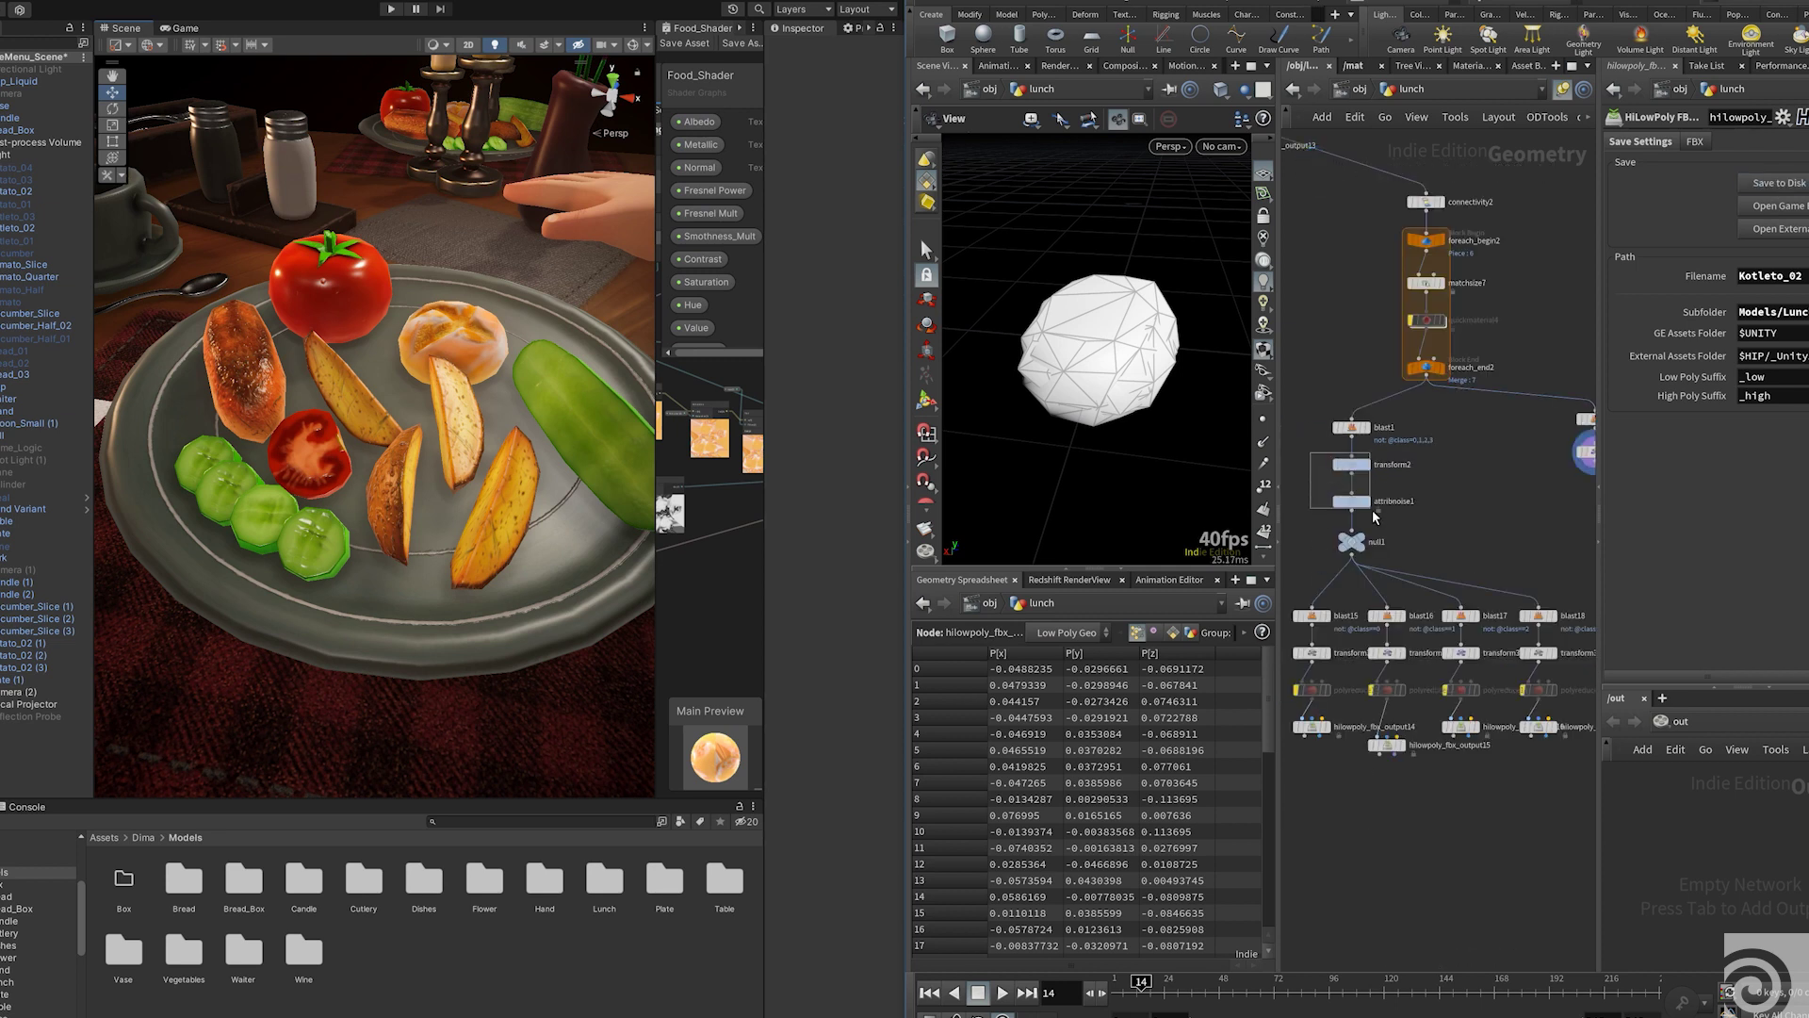
key(b)
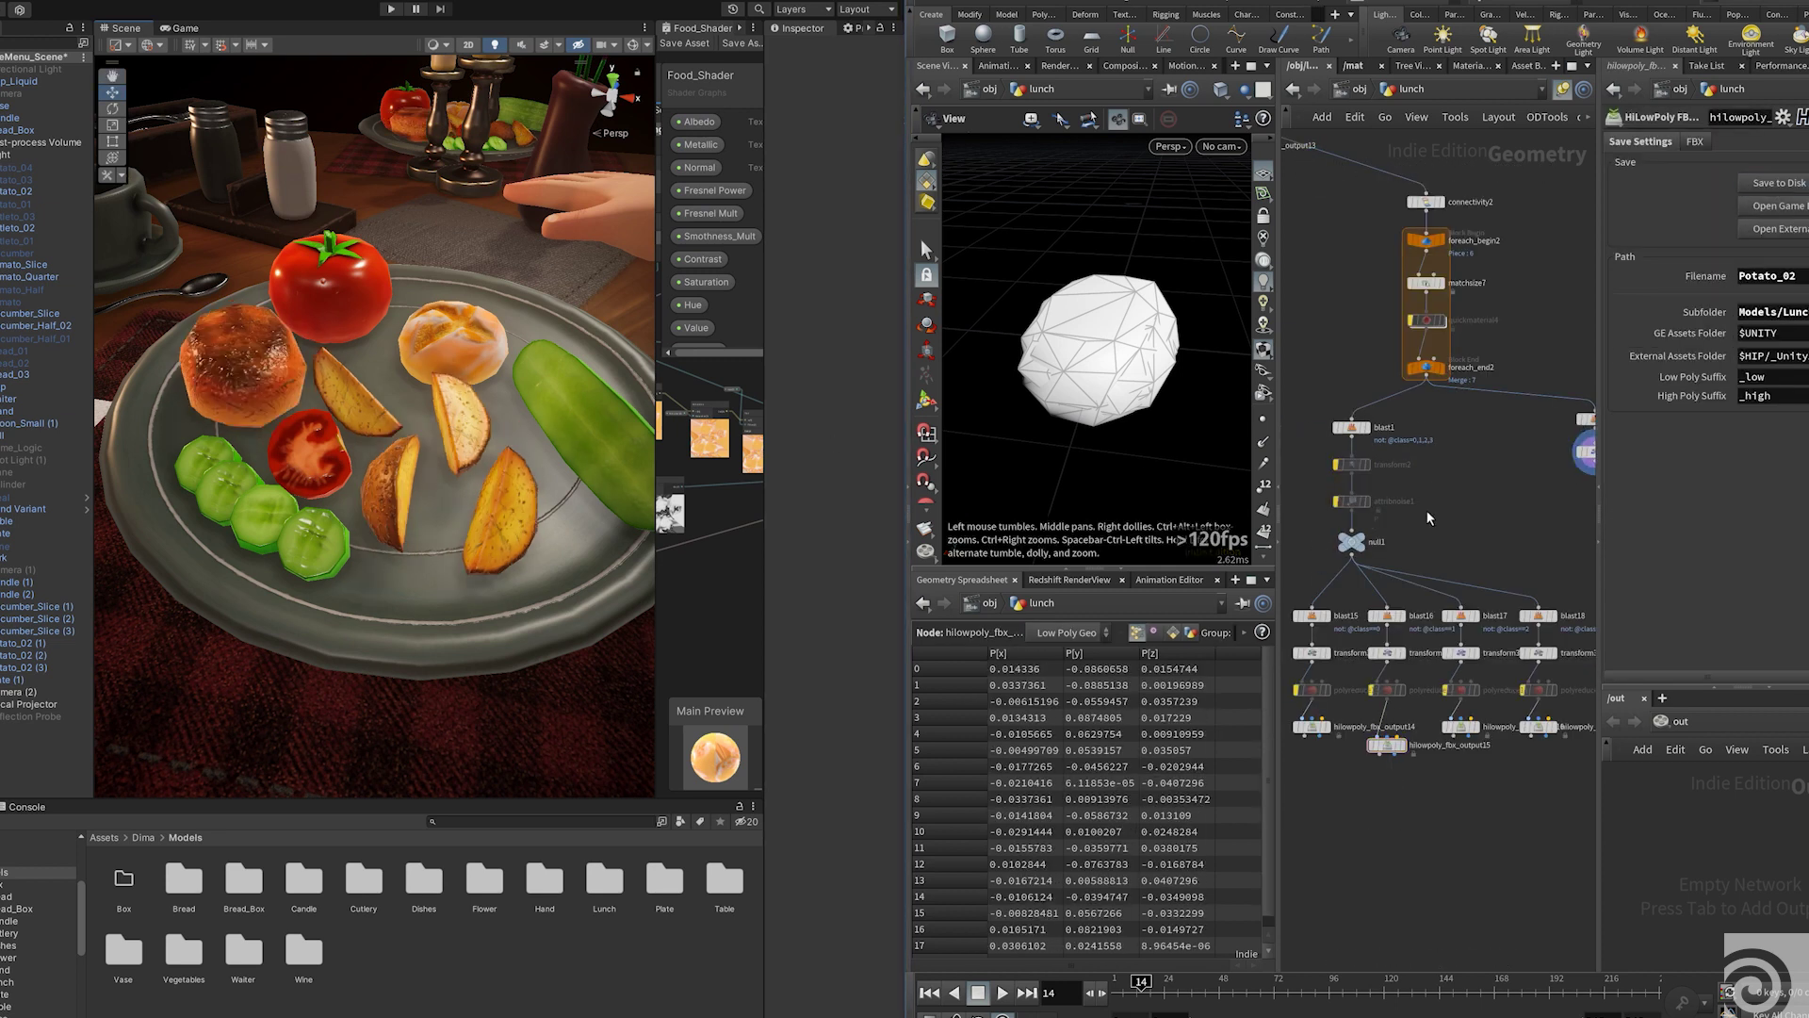
key(2)
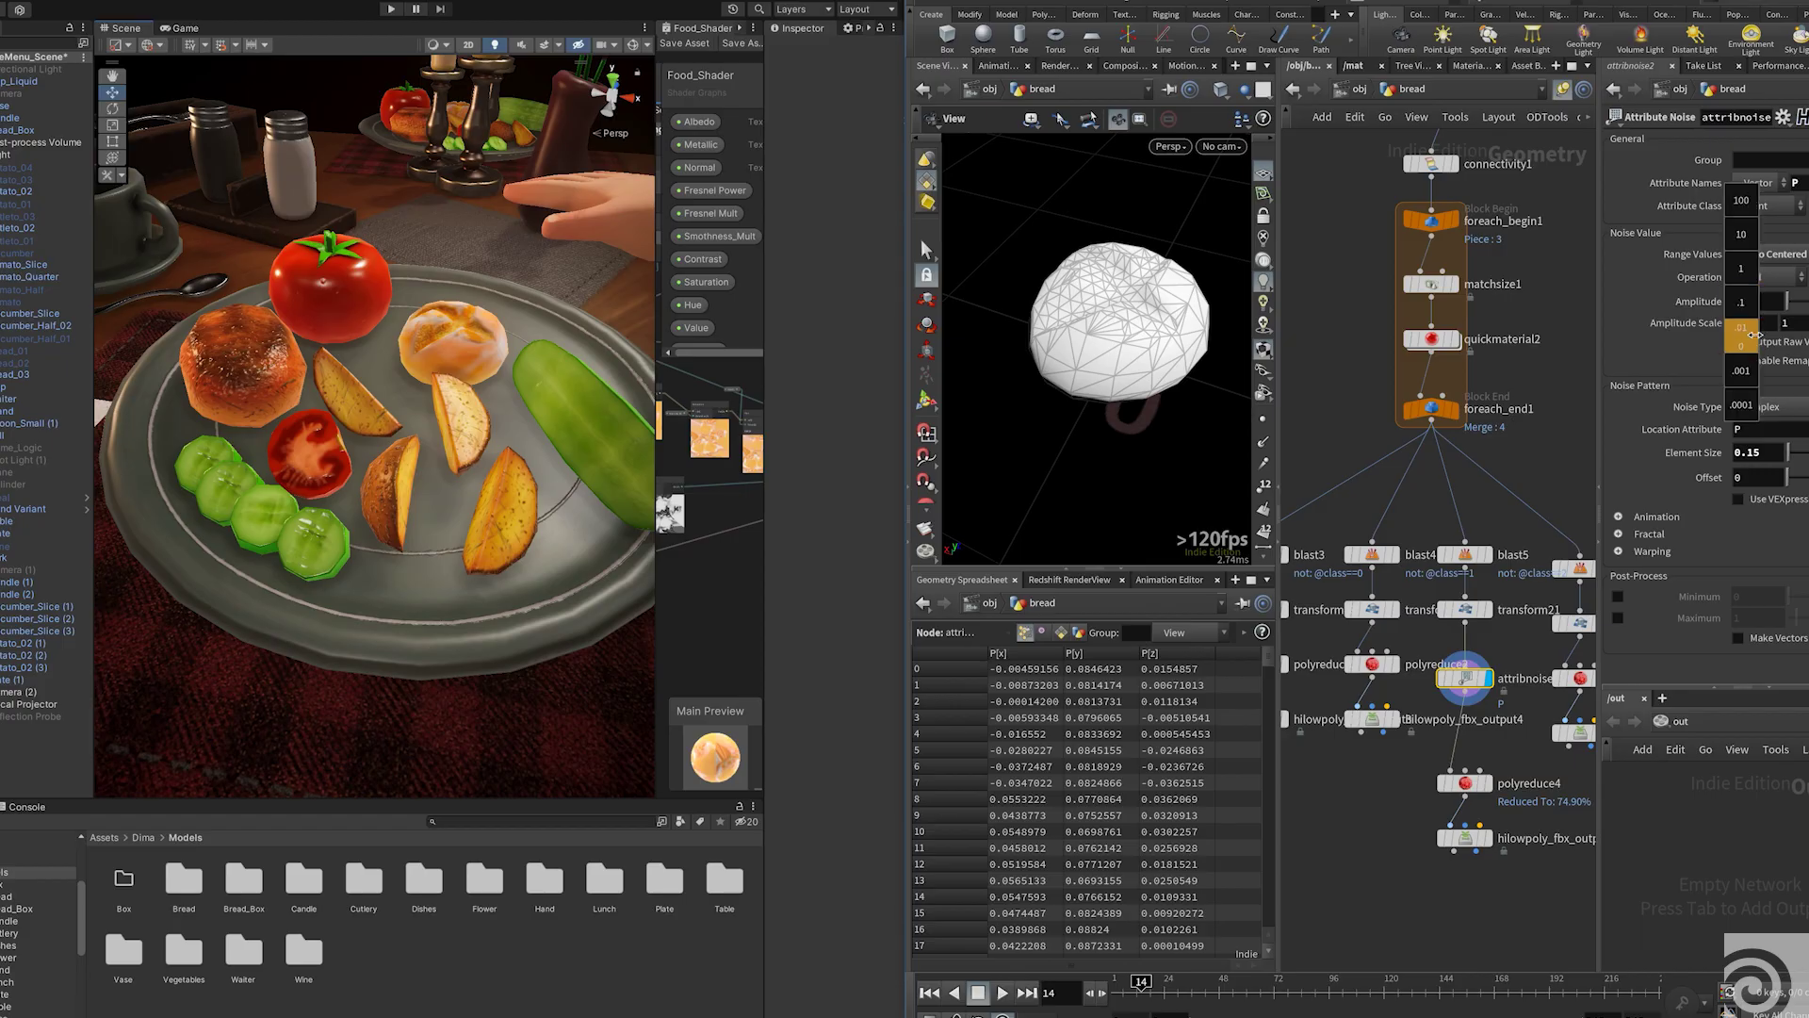